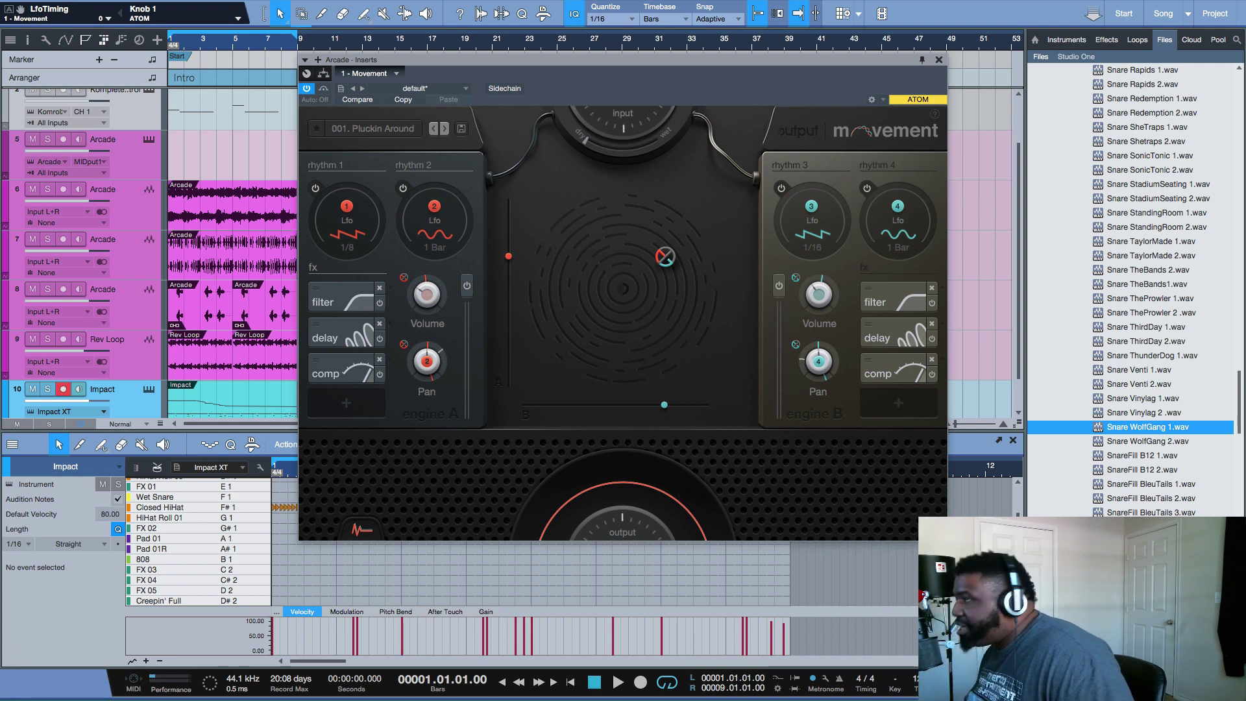
- Audition the Movement effect, then solo the Arcade audio track (track 6) and play it again
{"action": "key", "text": "space"}
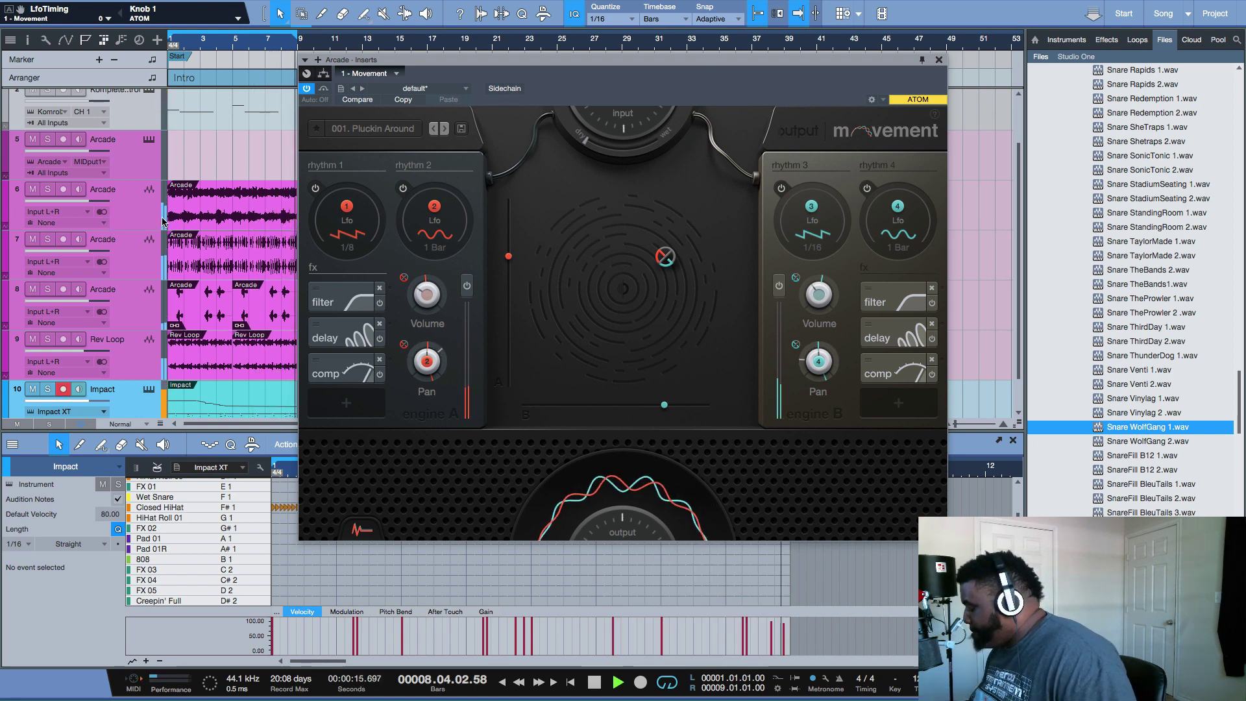
{"action": "key", "text": "space"}
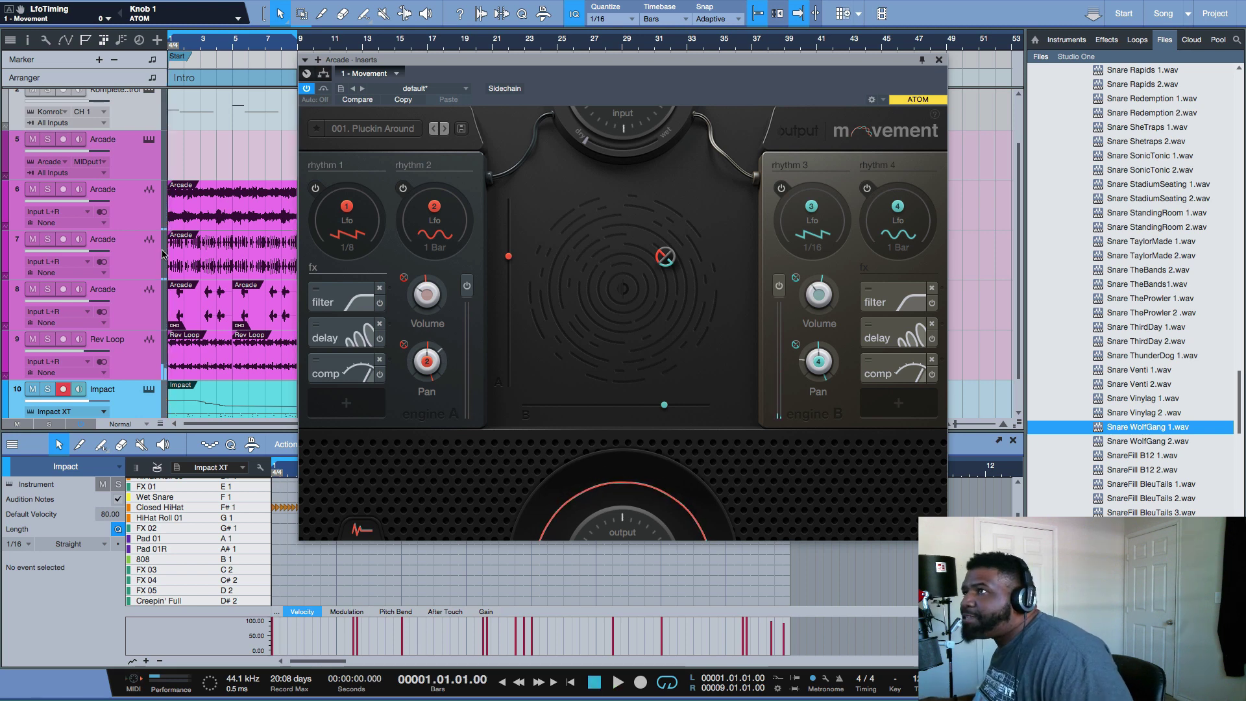
{"action": "left_click", "coordinate": [50, 192]}
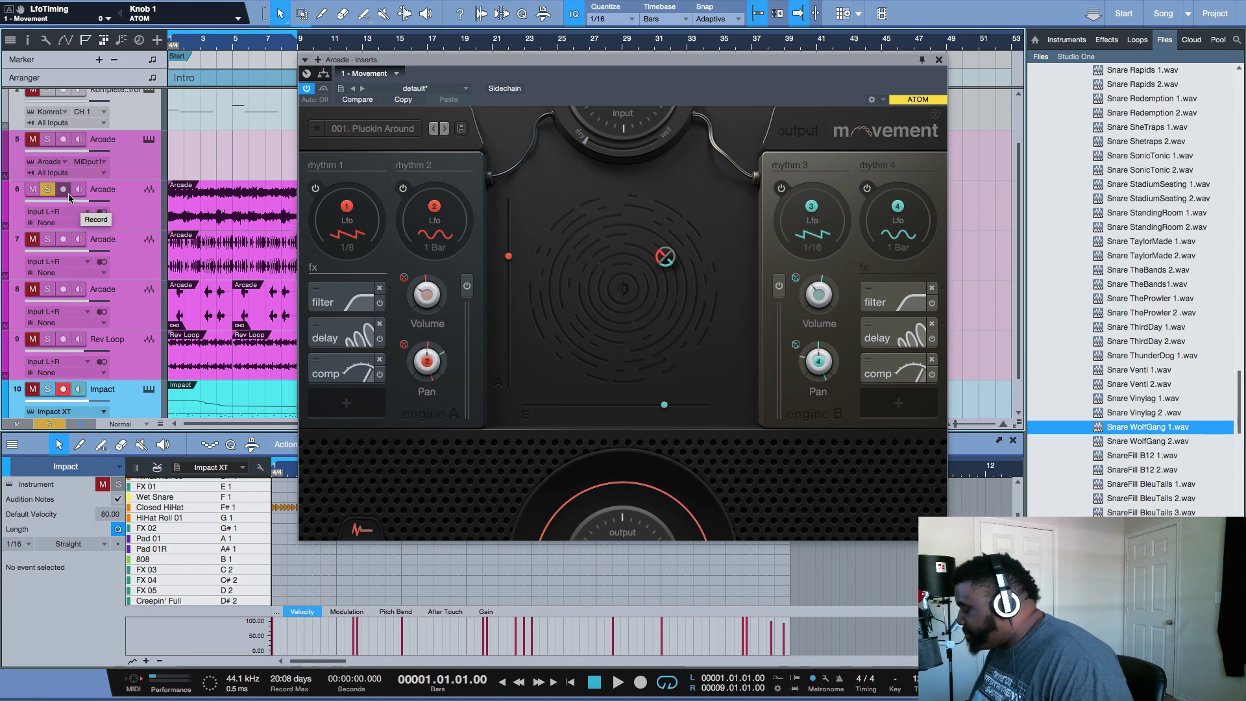
{"action": "key", "text": "space"}
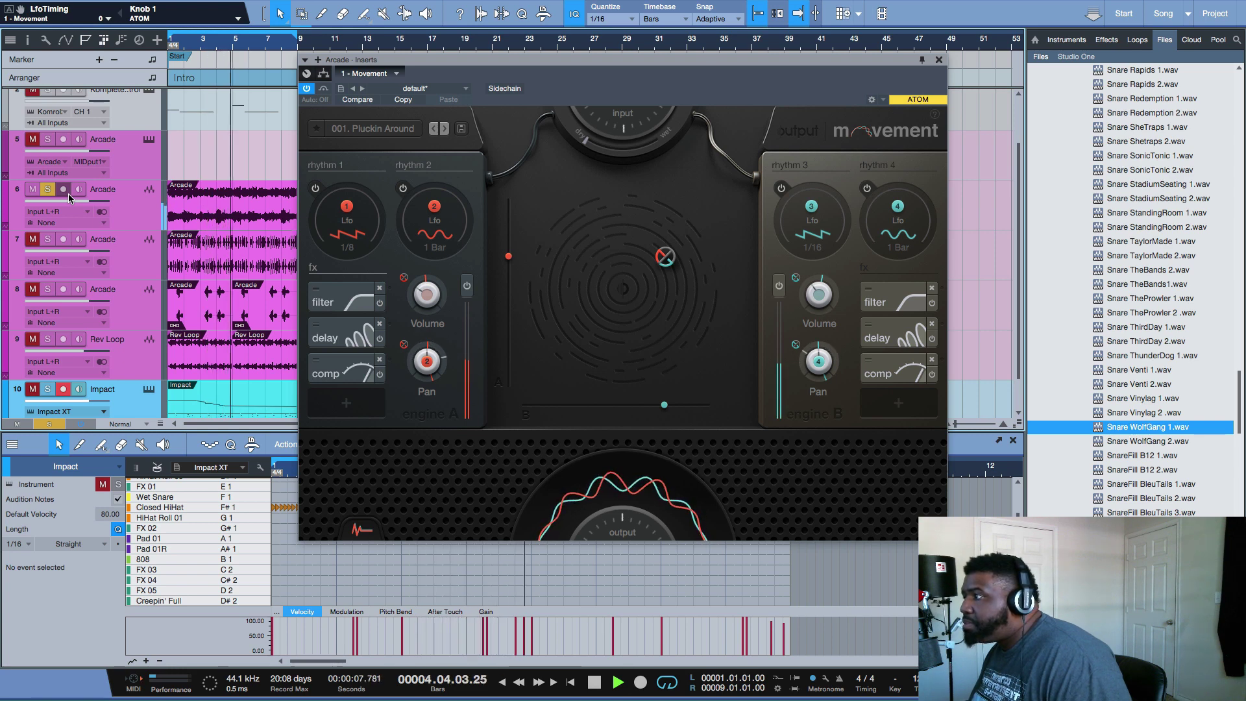
{"action": "key", "text": "space"}
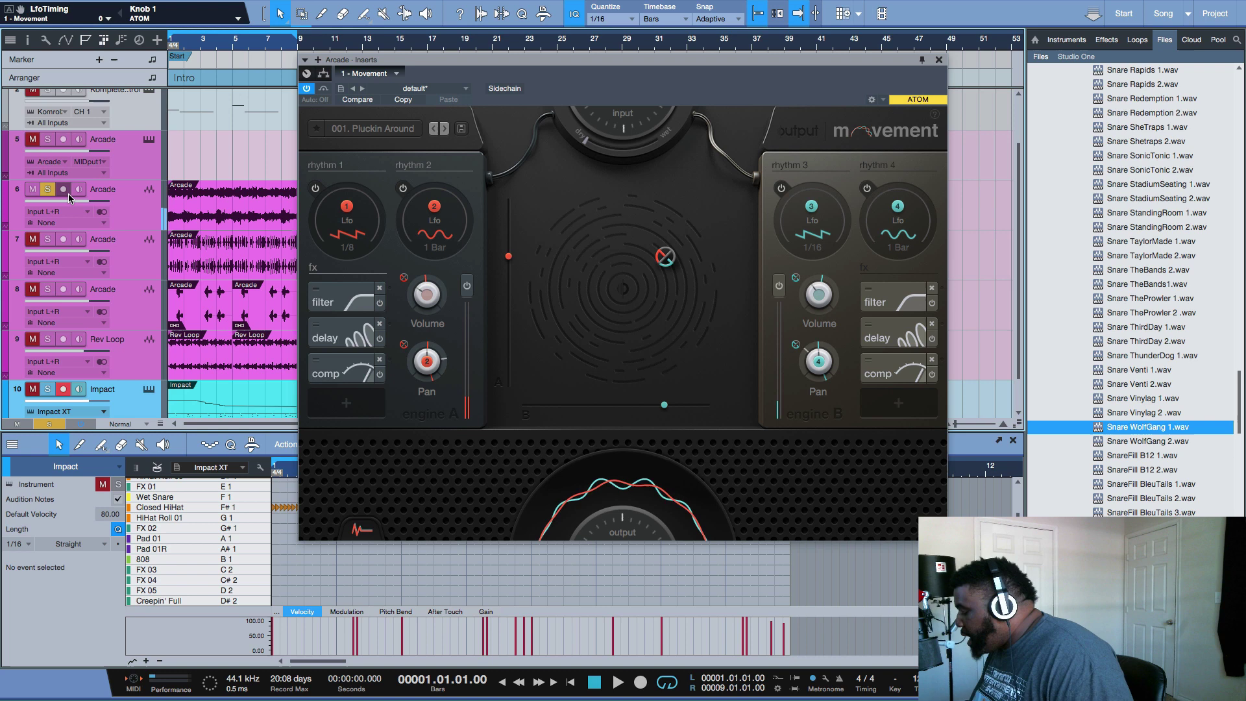
- Open the Arcade instrument plugin, solo track 5 and select it to show its notes
{"action": "left_click", "coordinate": [149, 142]}
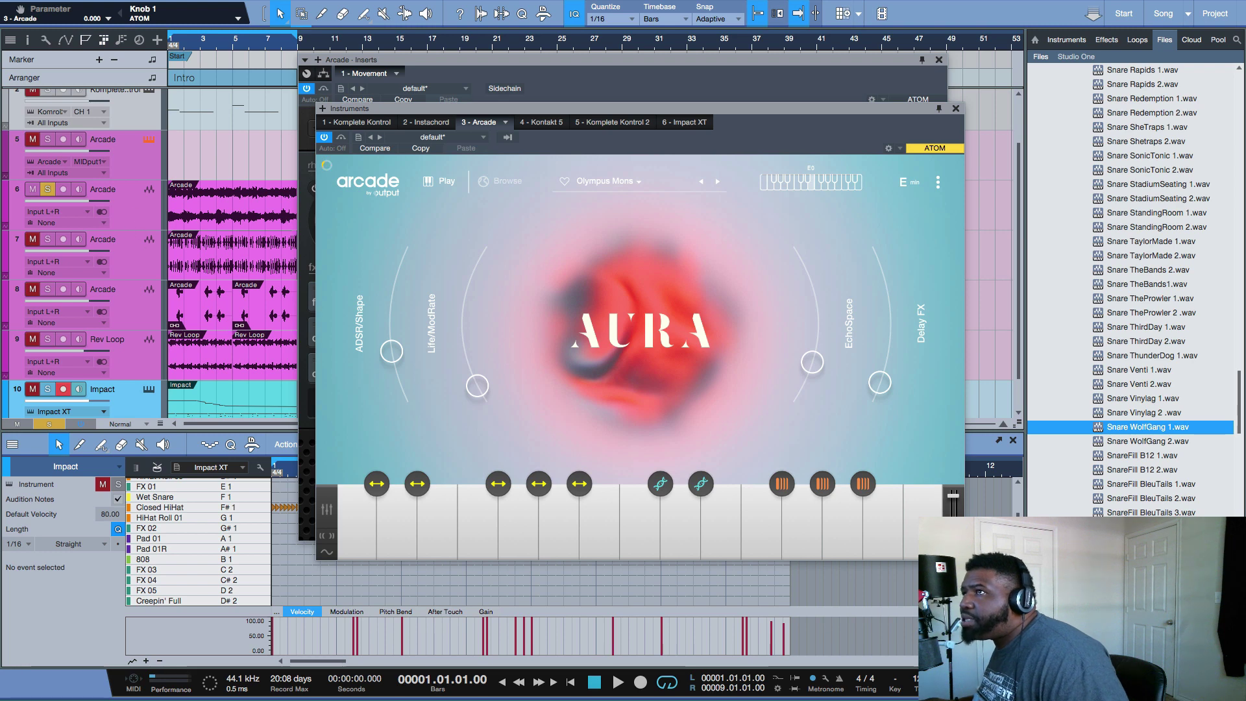
{"action": "left_click", "coordinate": [47, 139]}
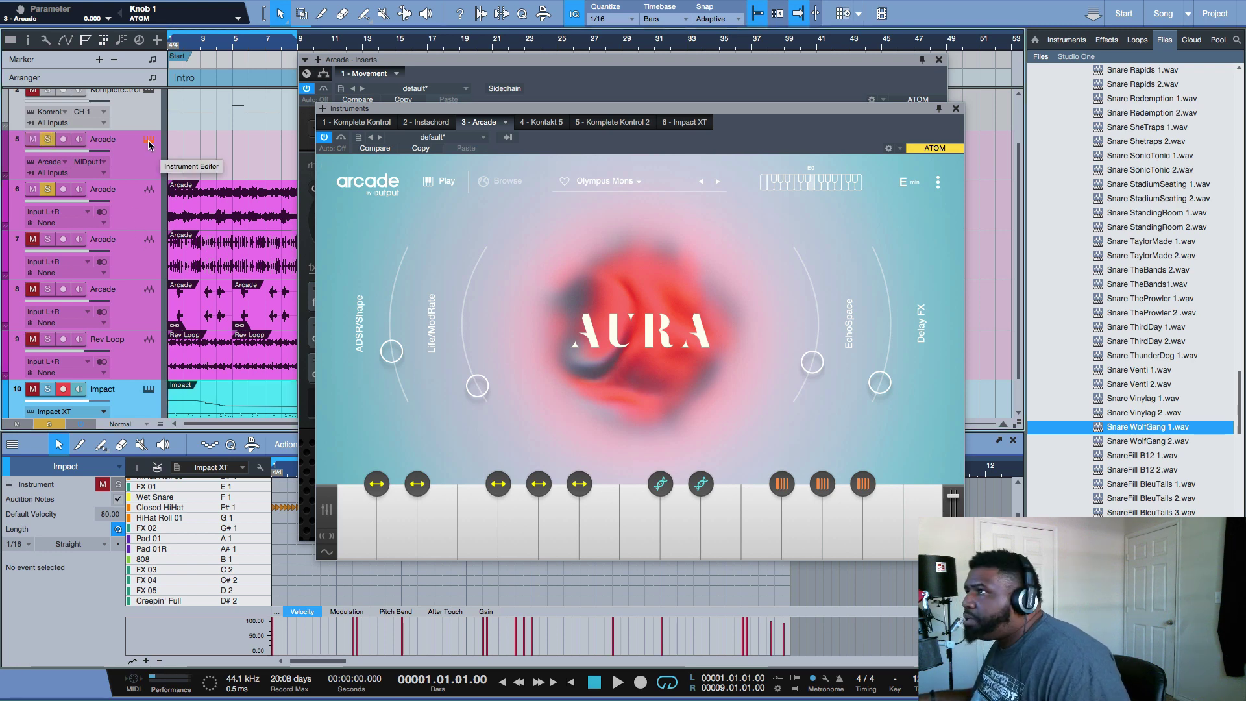
{"action": "left_click", "coordinate": [139, 173]}
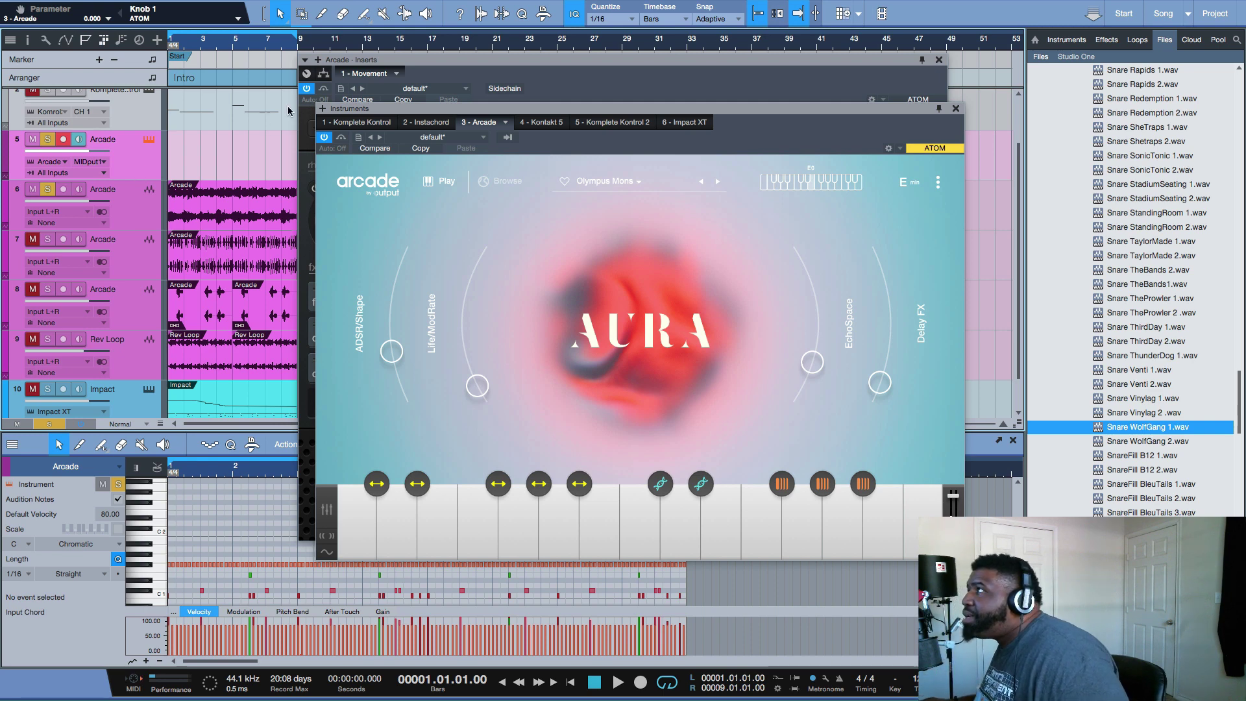
- Close the Arcade instrument window, leaving Movement's 001. Pluckin Around in view
{"action": "left_click", "coordinate": [955, 109]}
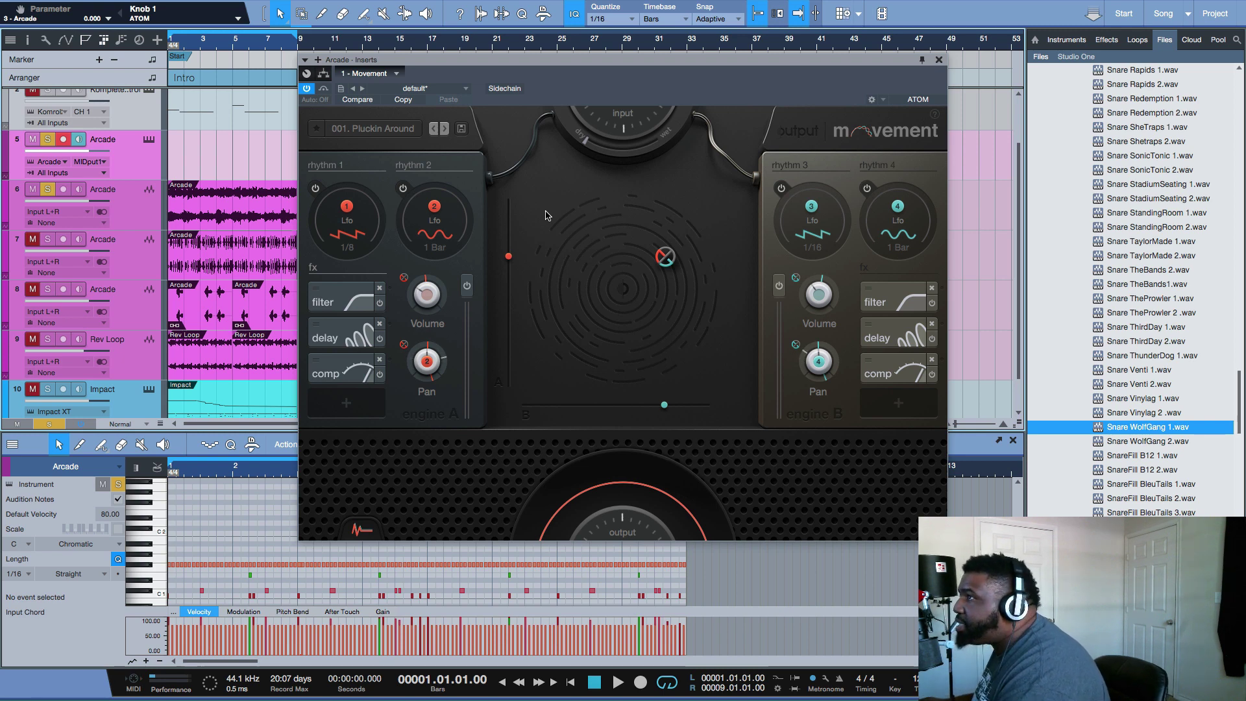
- Browse Movement's presets, filter them by the evolving, straight and tremolo tags, then start playback
{"action": "left_click", "coordinate": [397, 129]}
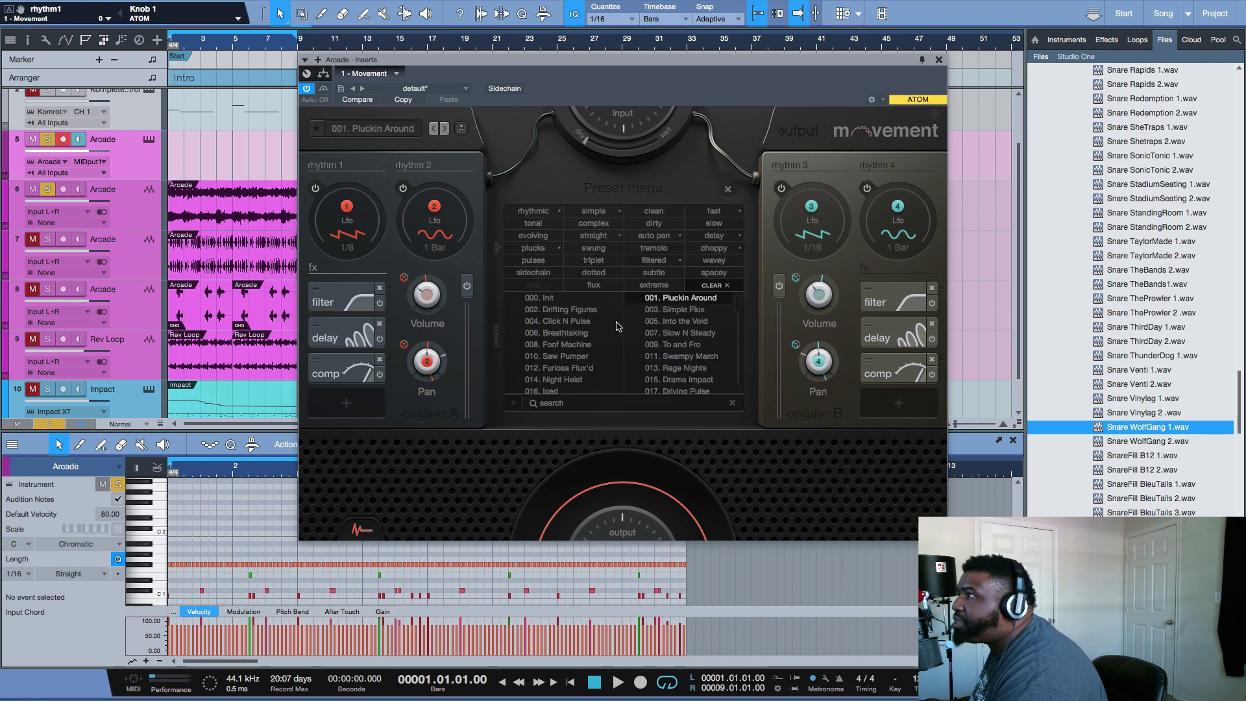
{"action": "scroll", "coordinate": [664, 342], "scroll_direction": "down", "scroll_amount": 6}
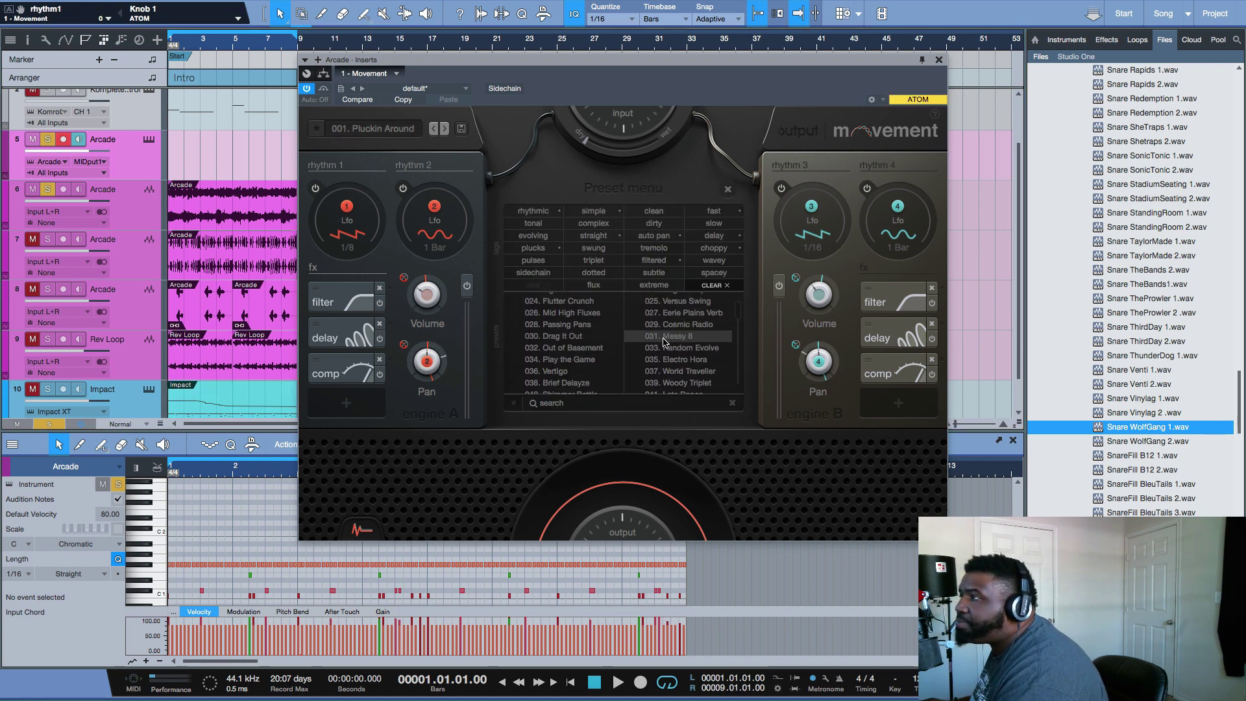
{"action": "scroll", "coordinate": [664, 342], "scroll_direction": "down", "scroll_amount": 5}
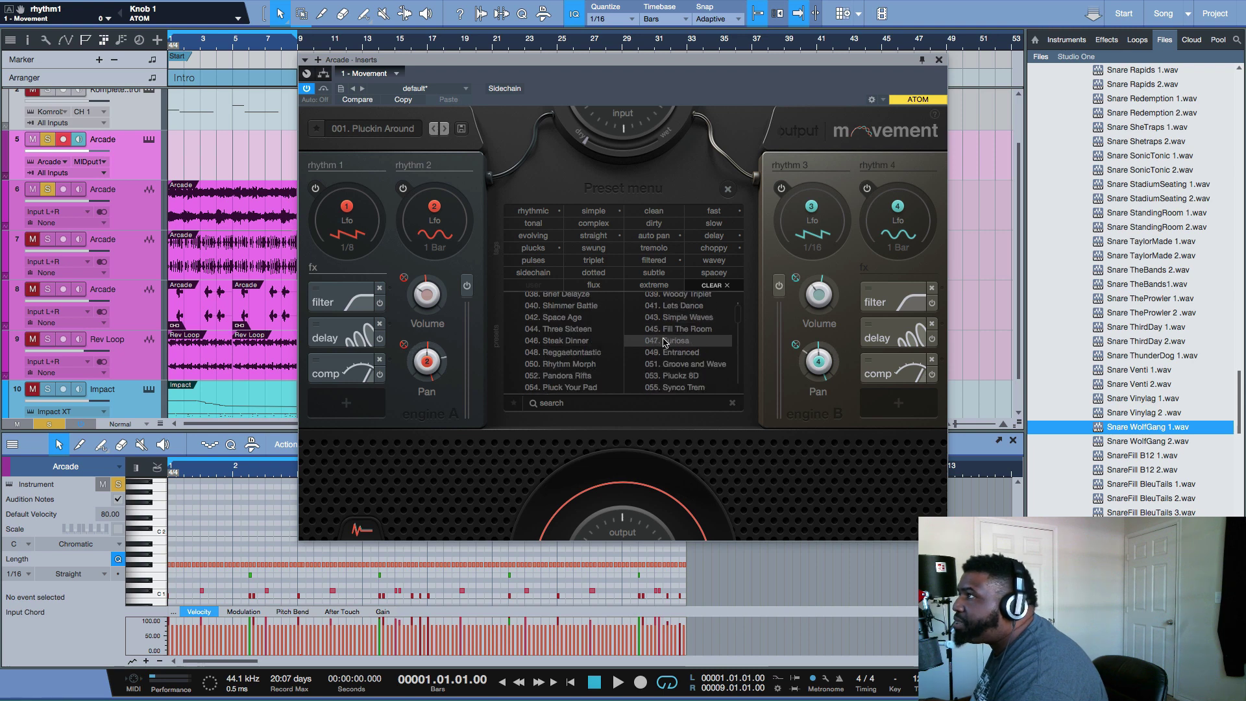
{"action": "scroll", "coordinate": [663, 342], "scroll_direction": "down", "scroll_amount": 7}
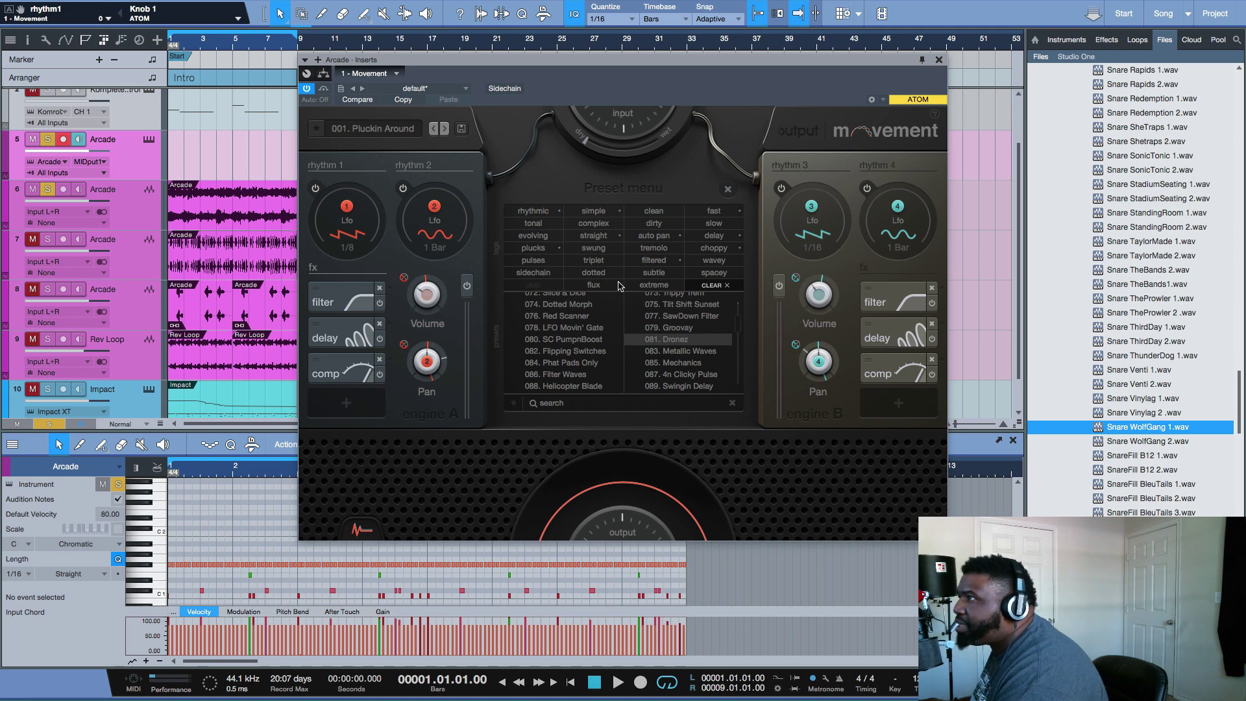
{"action": "scroll", "coordinate": [615, 336], "scroll_direction": "up", "scroll_amount": 15}
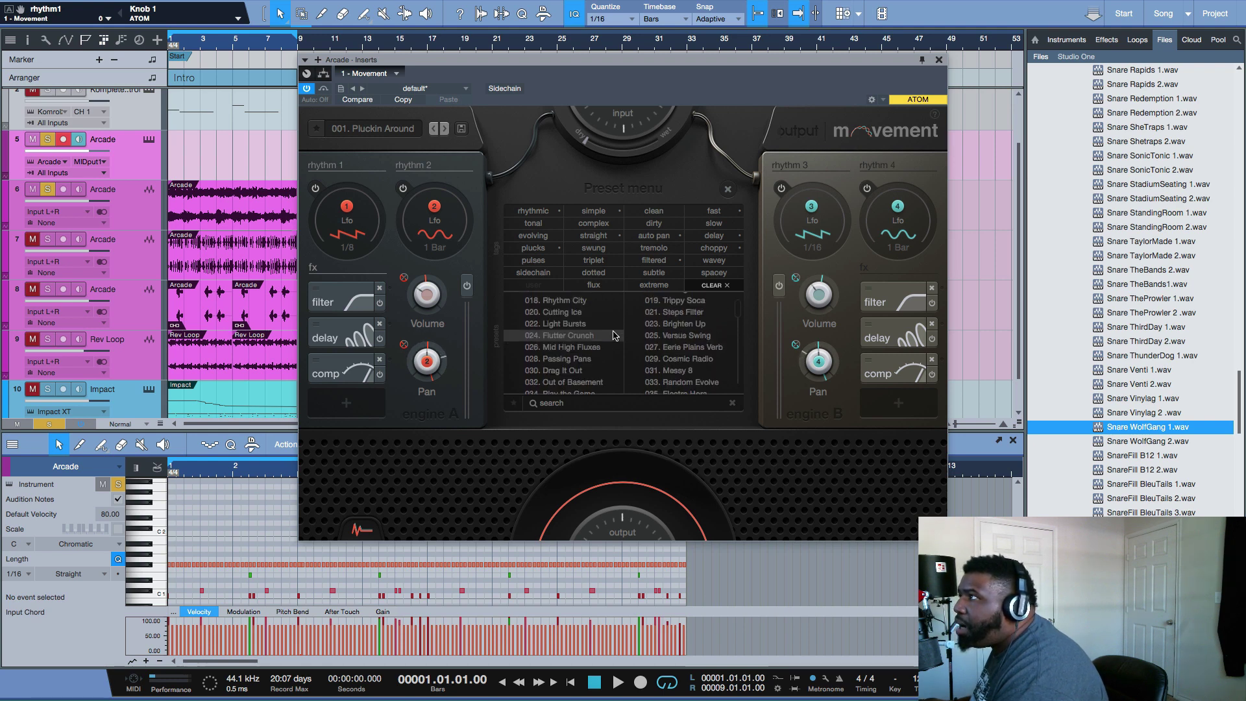
{"action": "scroll", "coordinate": [615, 335], "scroll_direction": "up", "scroll_amount": 3}
{"action": "left_click", "coordinate": [542, 237]}
{"action": "left_click", "coordinate": [607, 237]}
{"action": "left_click", "coordinate": [646, 249]}
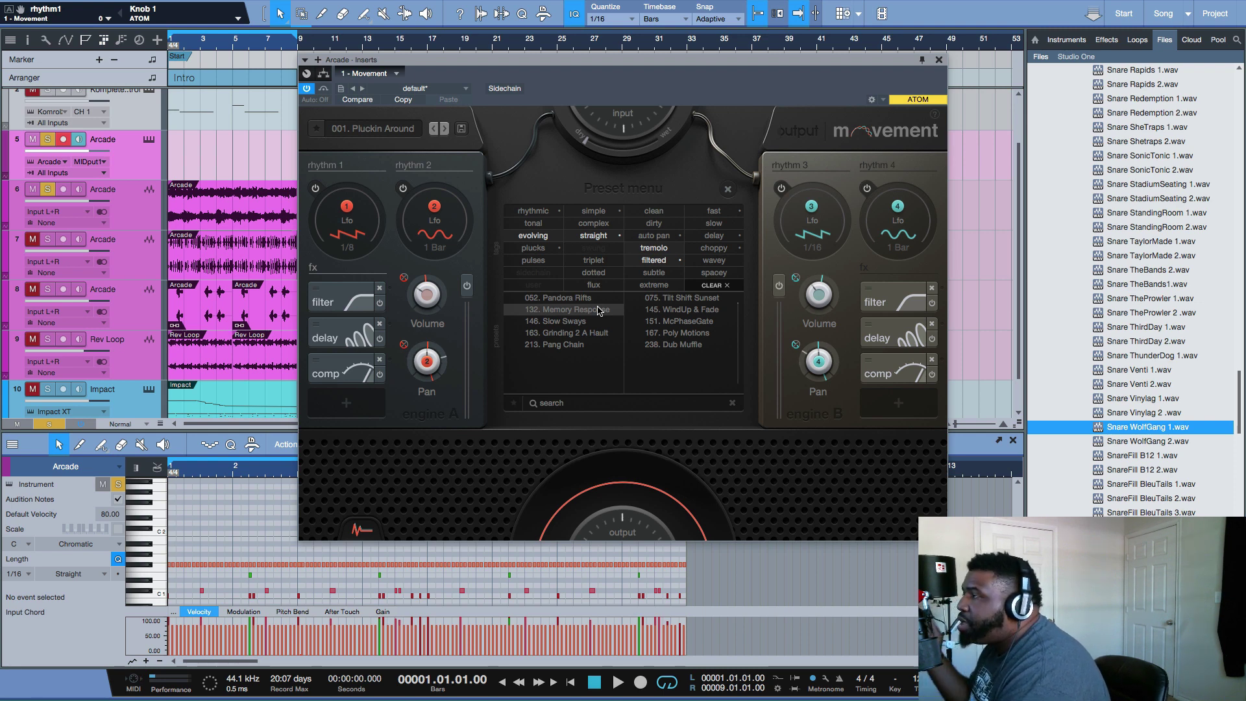
{"action": "key", "text": "space"}
- Load 052. Pandora Rifts and drag the XY pad puck up and right while playing
{"action": "left_click", "coordinate": [558, 298]}
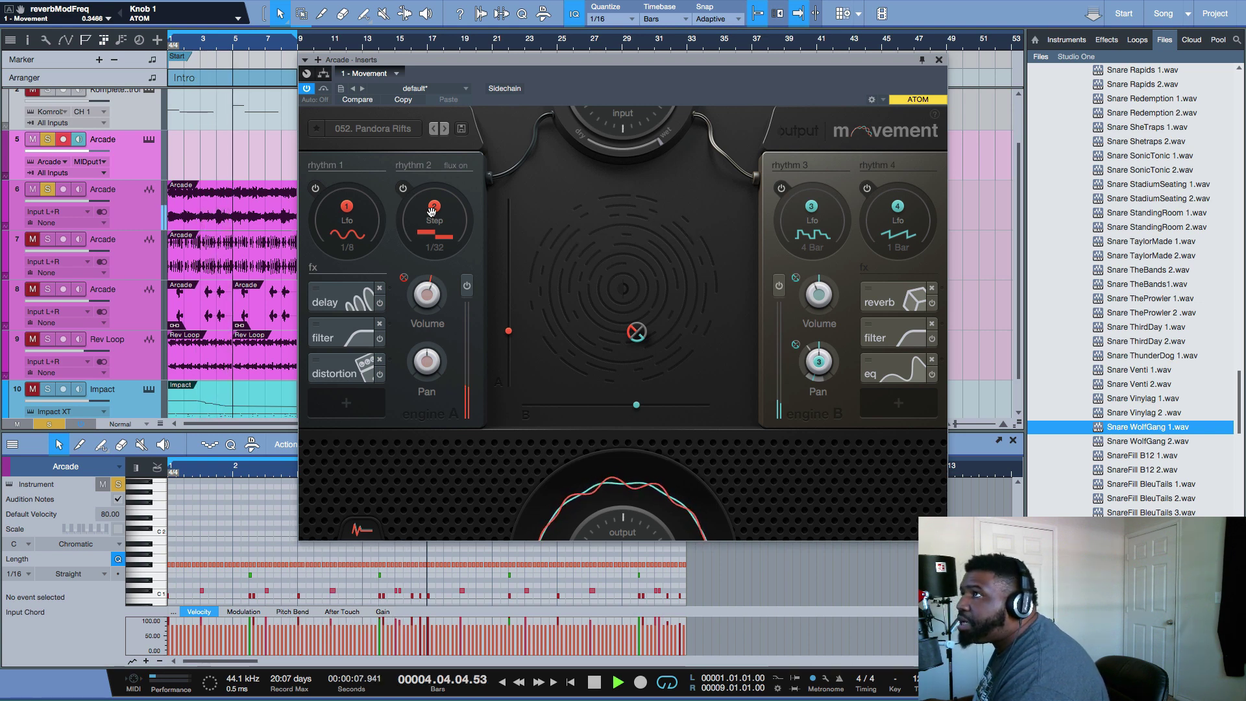
{"action": "key", "text": "space"}
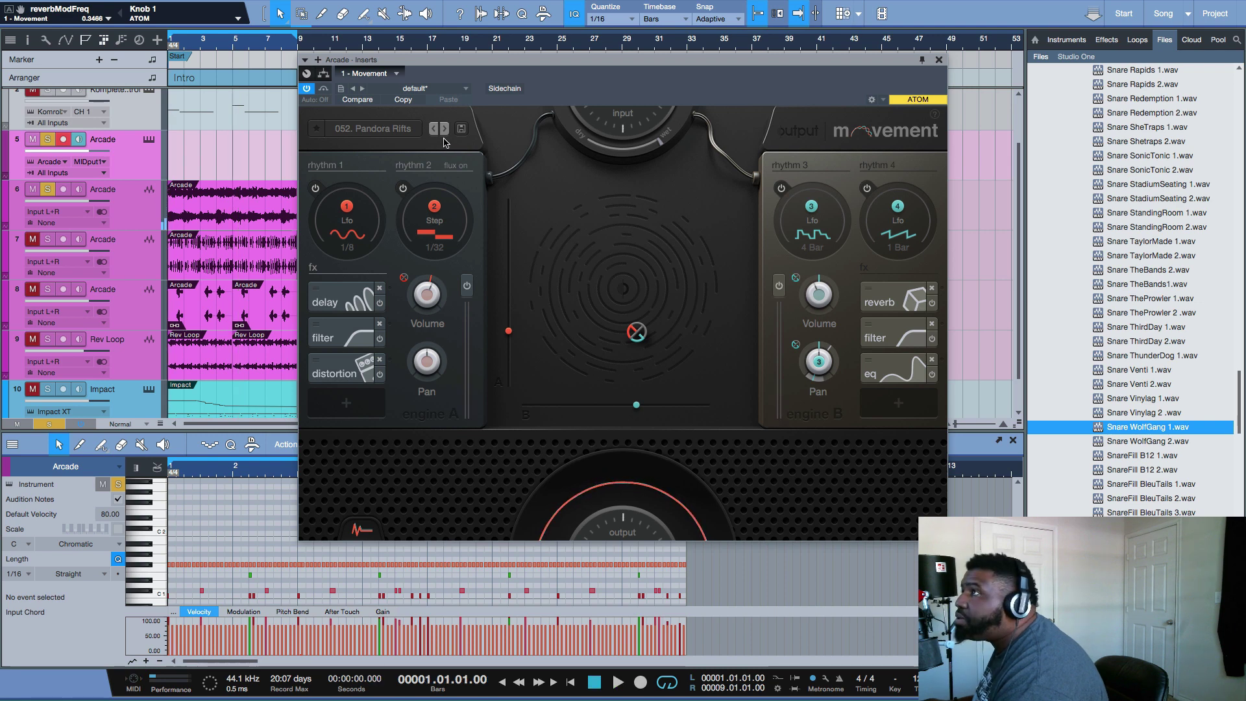
{"action": "key", "text": "space"}
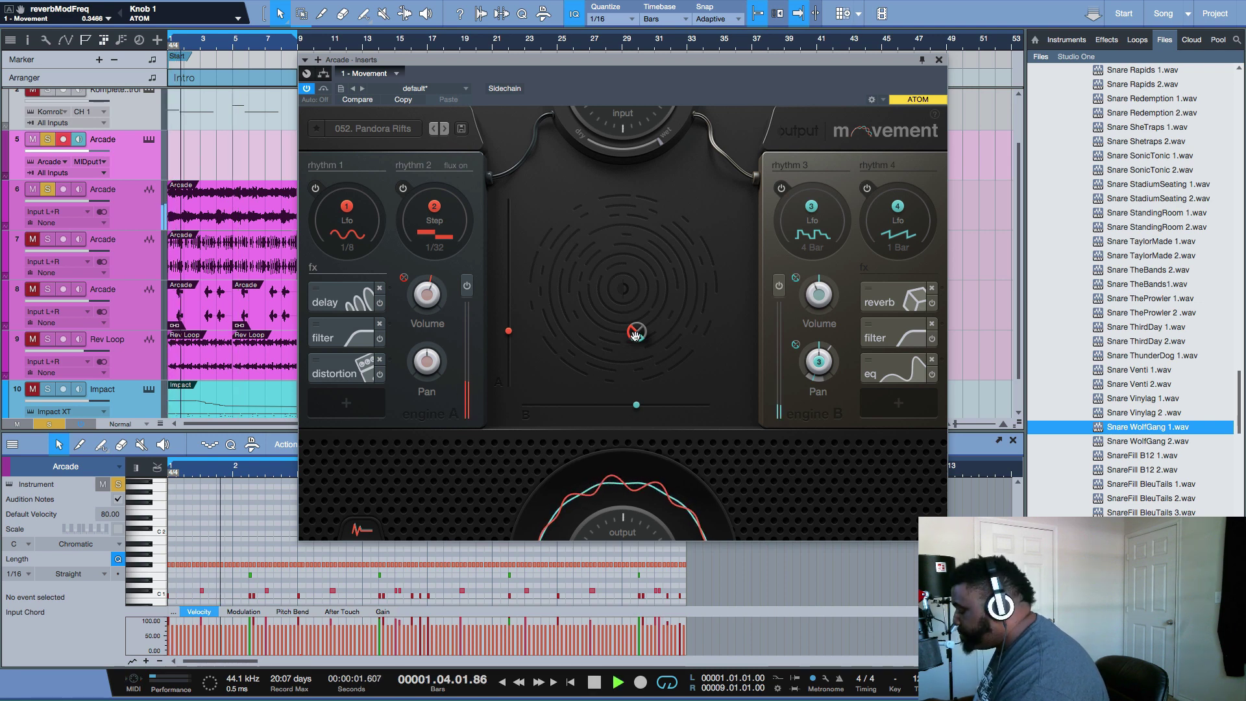
{"action": "left_click_drag", "start_coordinate": [635, 333], "coordinate": [678, 253]}
- Stop playback, clear the preset tag filters and load 001. Pluckin Around
{"action": "key", "text": "space"}
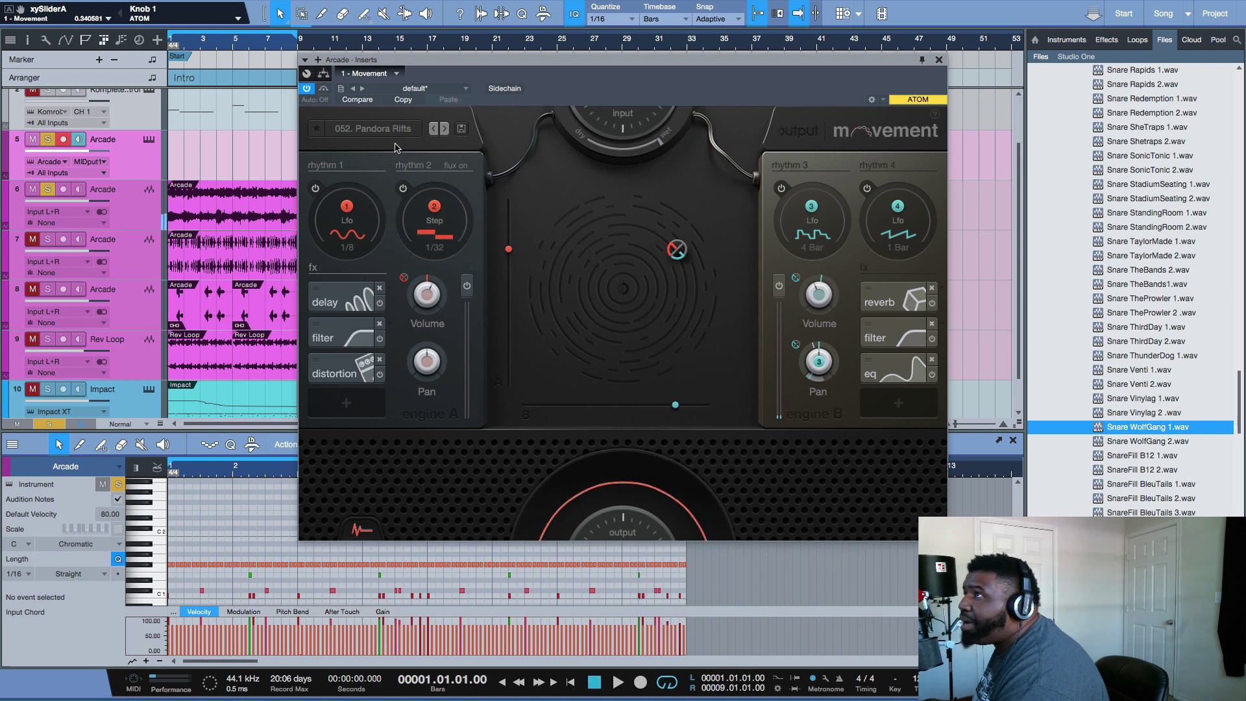
{"action": "left_click", "coordinate": [388, 130]}
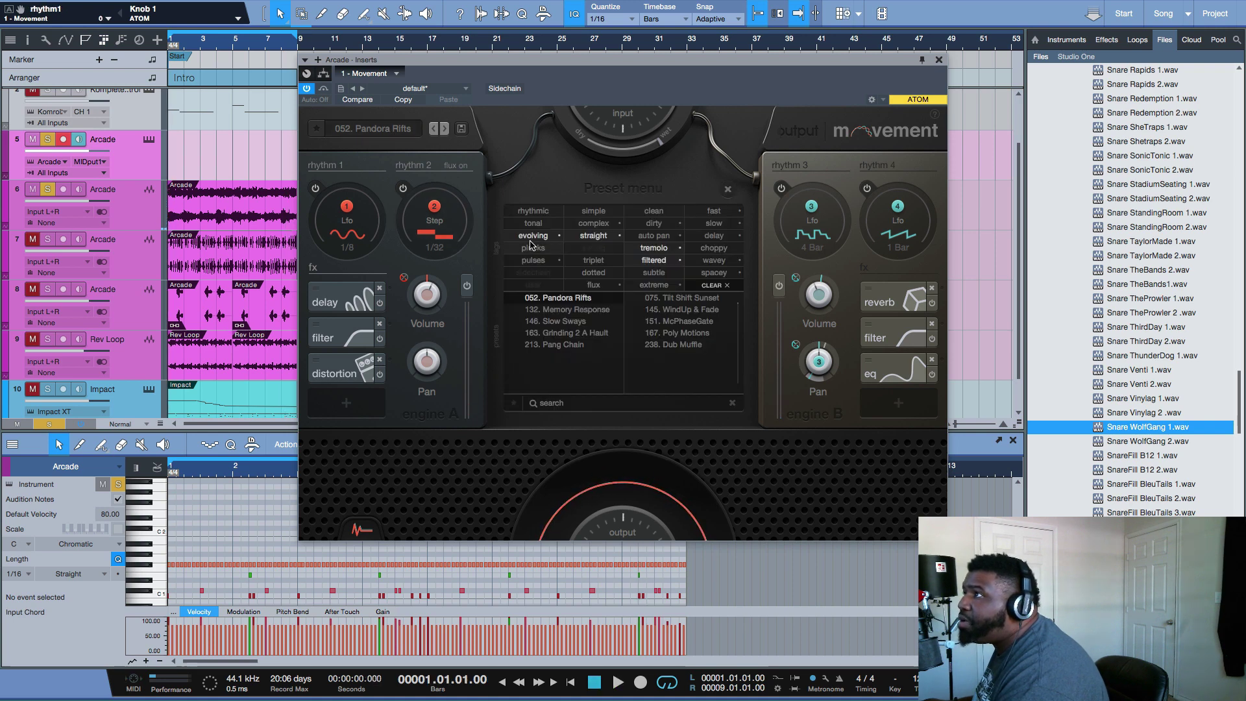
{"action": "left_click", "coordinate": [713, 285]}
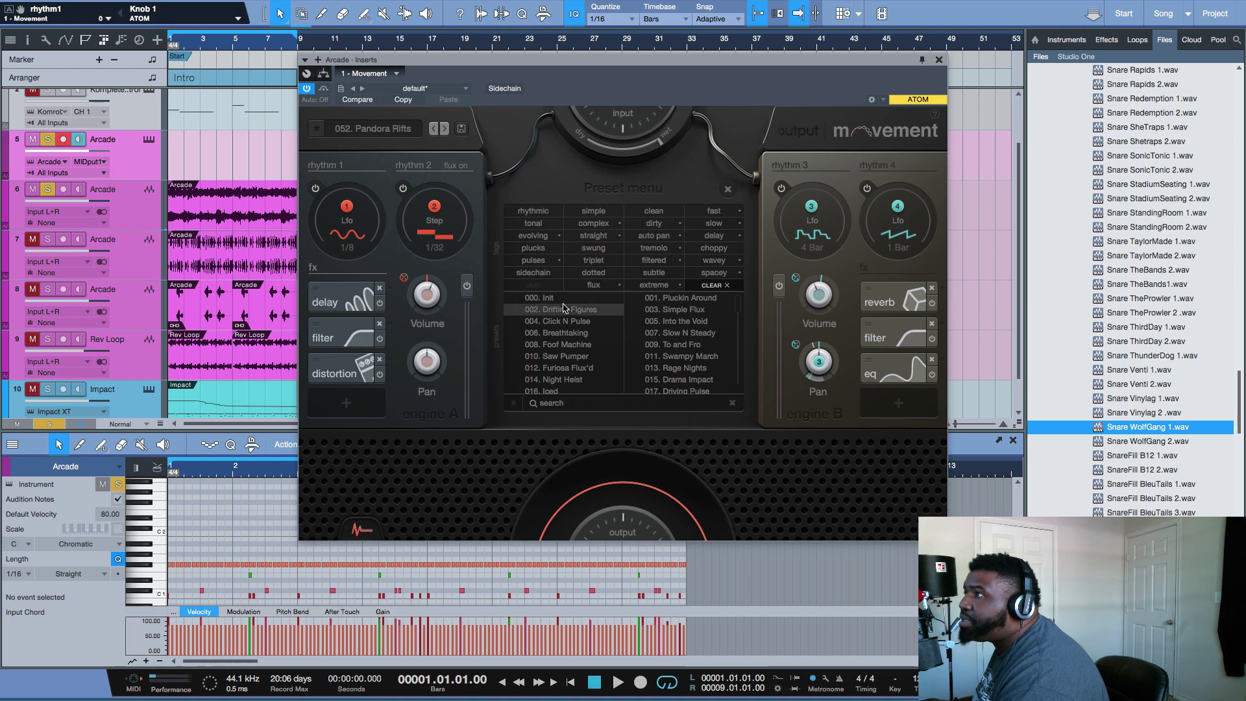
{"action": "left_click", "coordinate": [659, 299]}
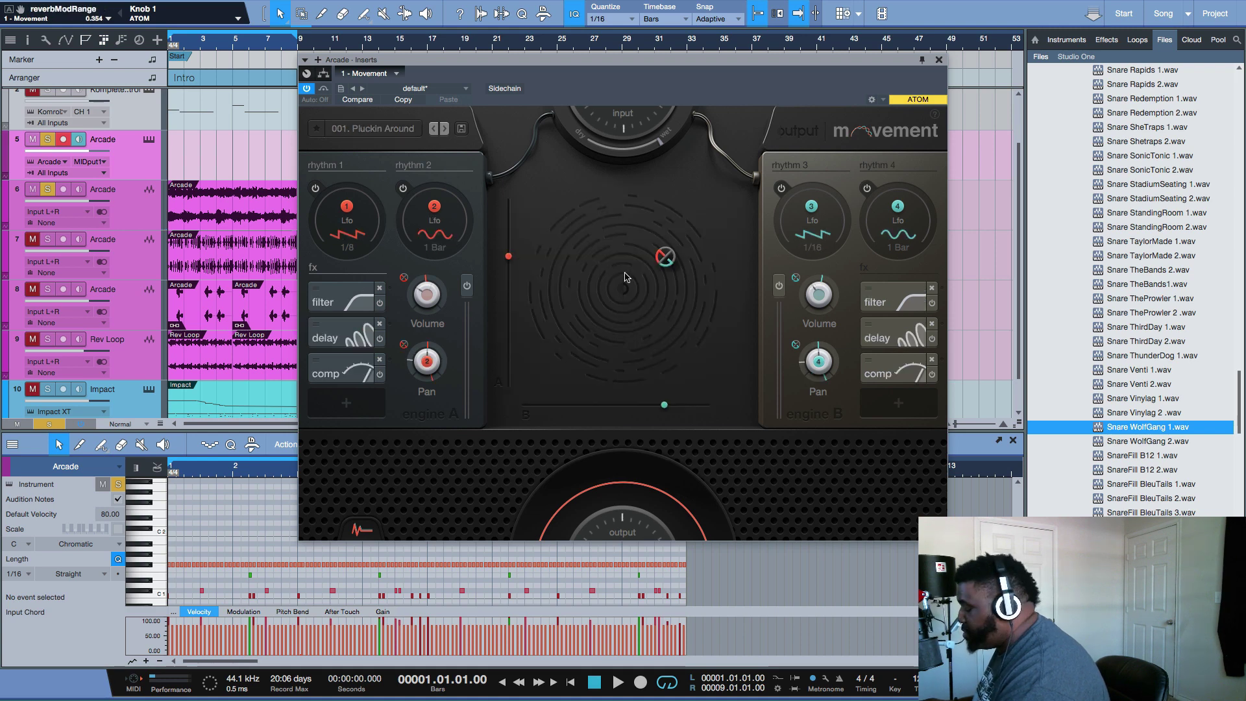
- Nudge the XY blend point slightly downward during playback, then open engine A's filter settings
{"action": "key", "text": "space"}
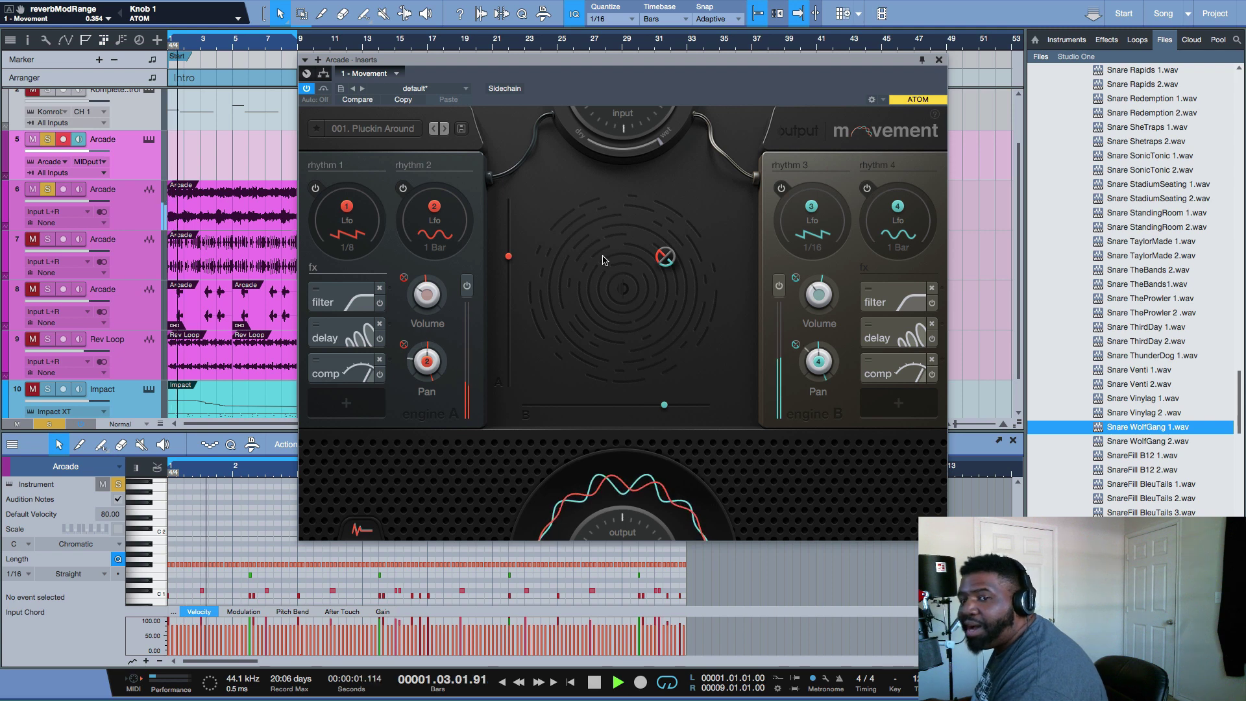
{"action": "left_click_drag", "start_coordinate": [664, 257], "coordinate": [670, 303]}
{"action": "key", "text": "space"}
{"action": "key", "text": "space"}
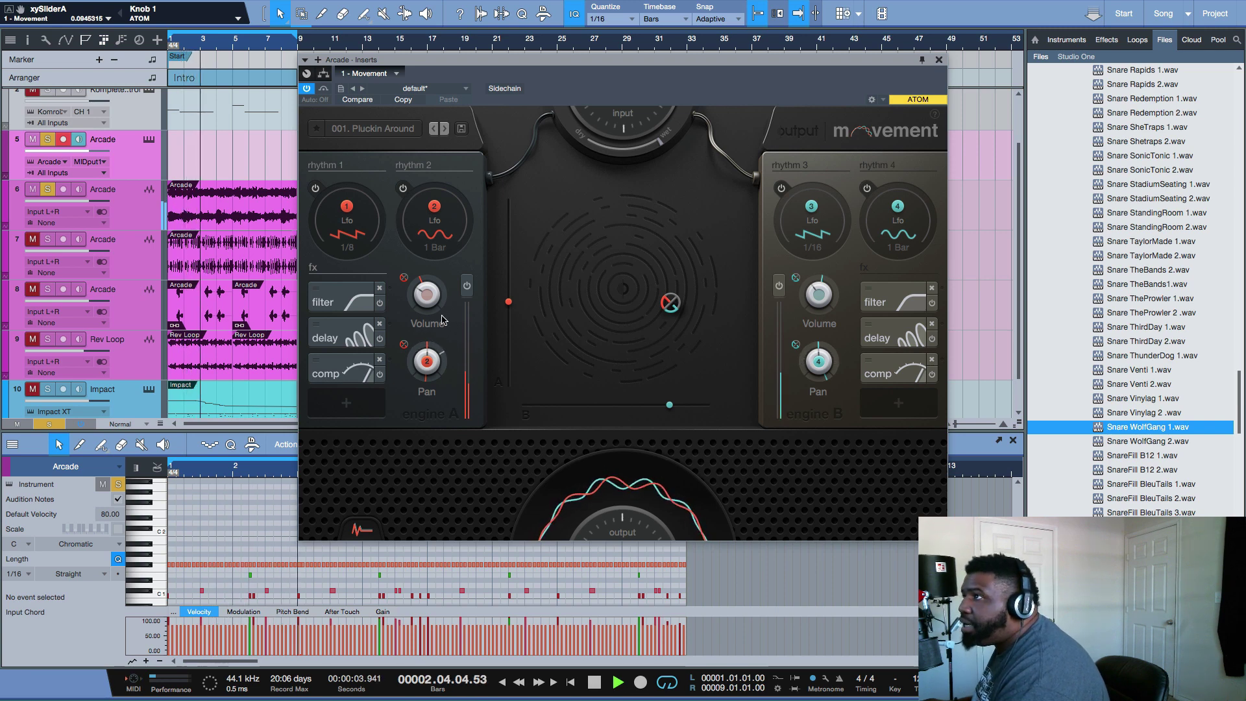
{"action": "key", "text": "space"}
{"action": "left_click", "coordinate": [327, 302]}
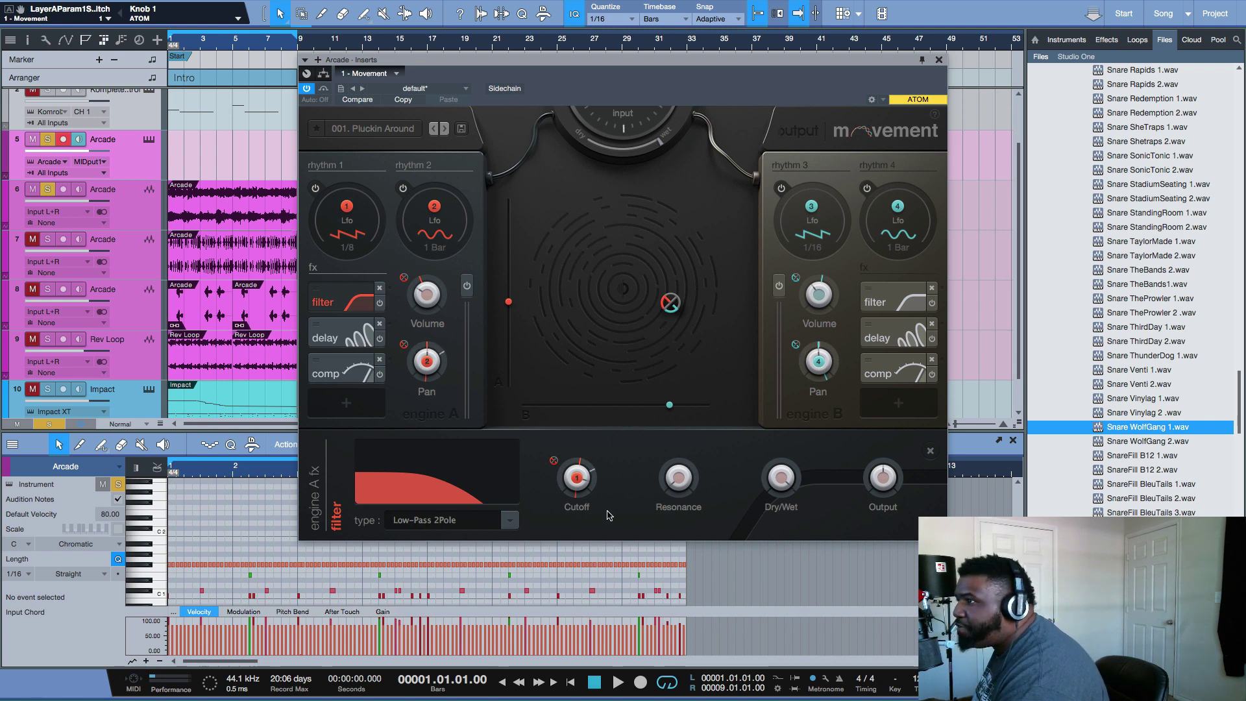
- Clear all track solos, auditioning the patch before and after
{"action": "key", "text": "space"}
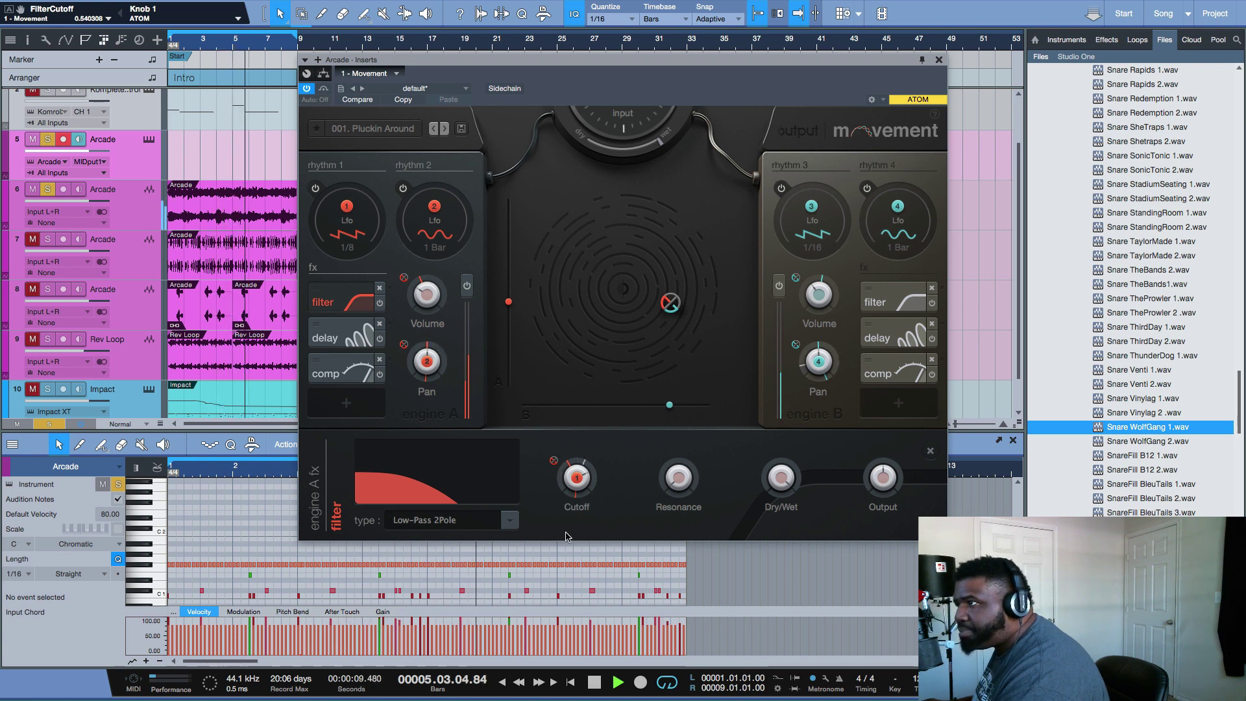
{"action": "key", "text": "space"}
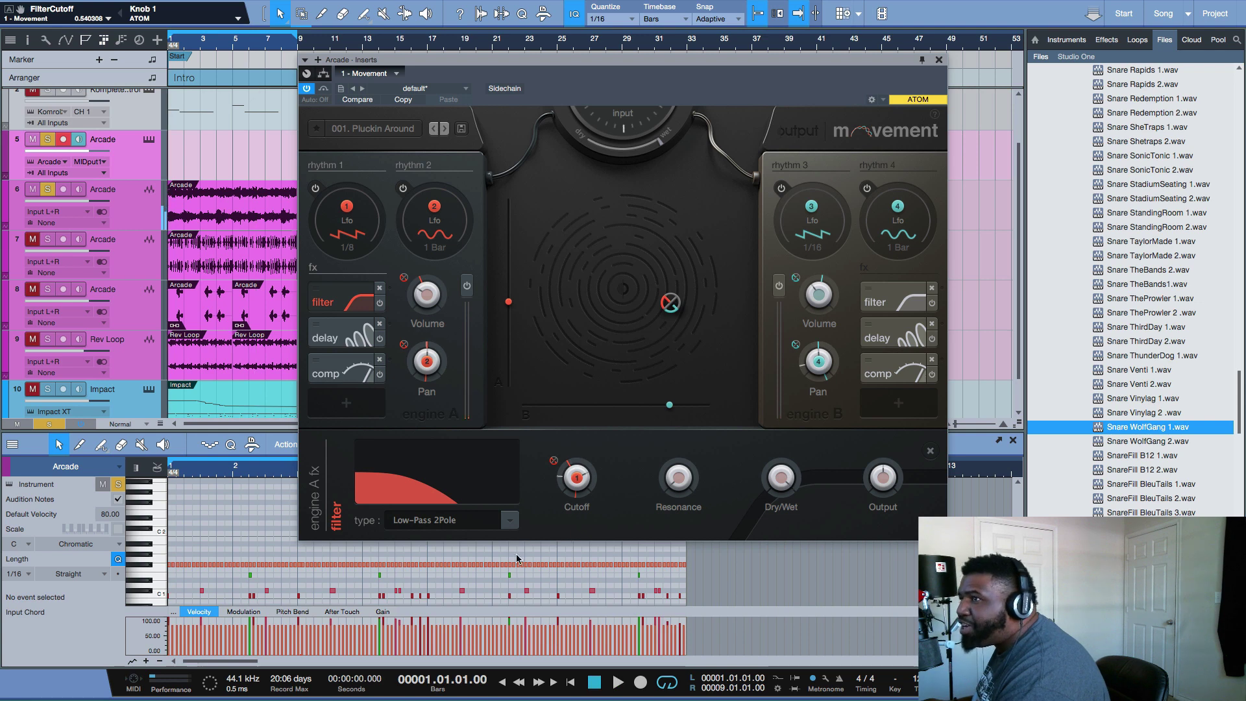
{"action": "left_click", "coordinate": [48, 424]}
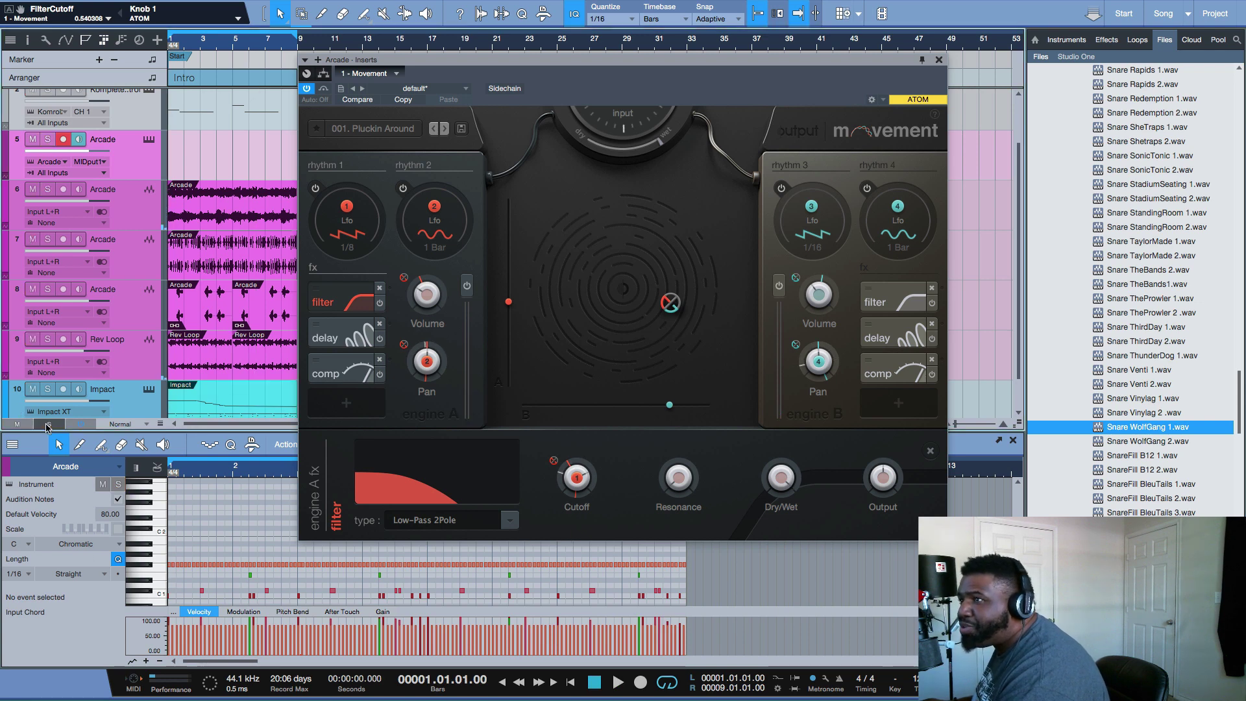
{"action": "key", "text": "space"}
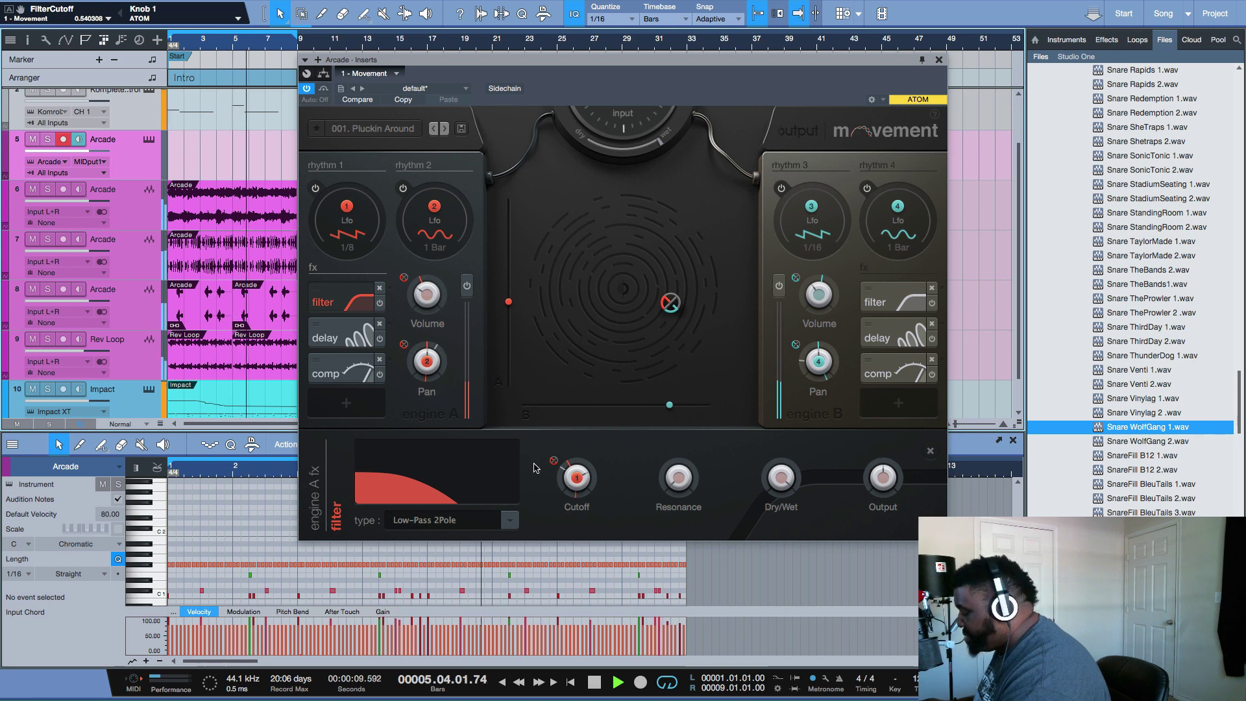
{"action": "key", "text": "space"}
- Raise engine A's filter cutoff up from 1063 Hz and audition the change
{"action": "mouse_move", "coordinate": [574, 487]}
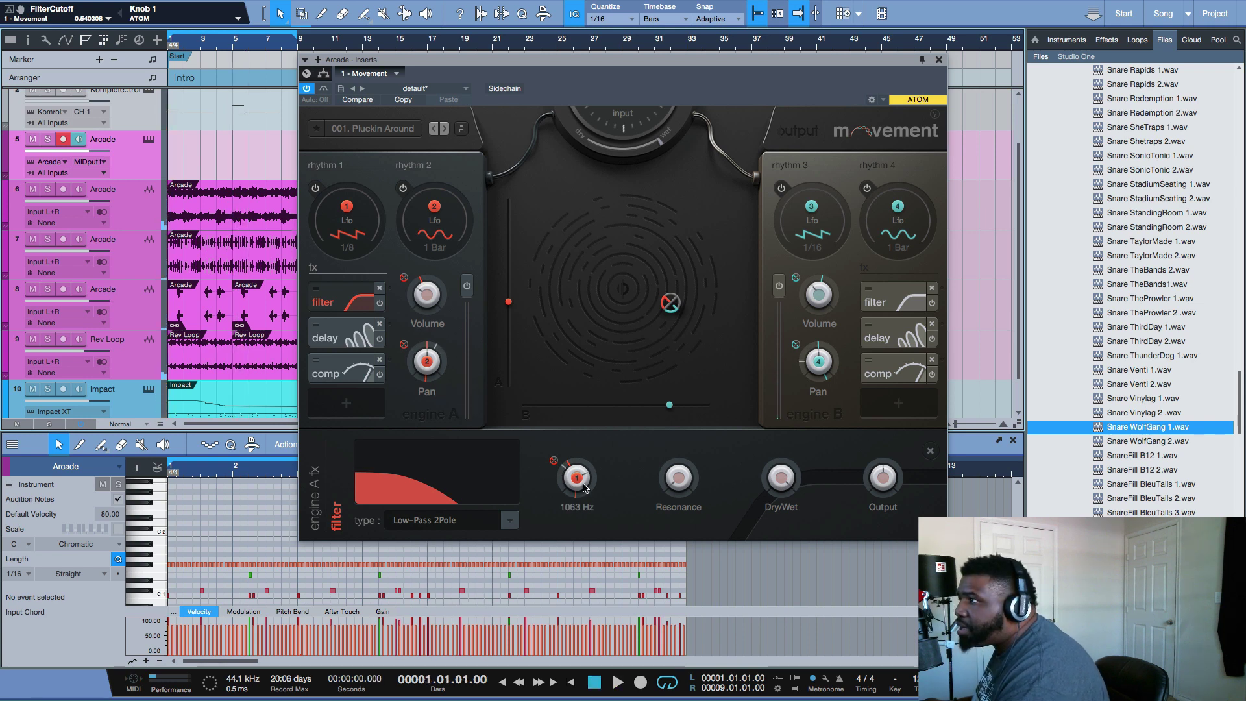
{"action": "left_click_drag", "start_coordinate": [583, 487], "coordinate": [582, 471]}
{"action": "key", "text": "space"}
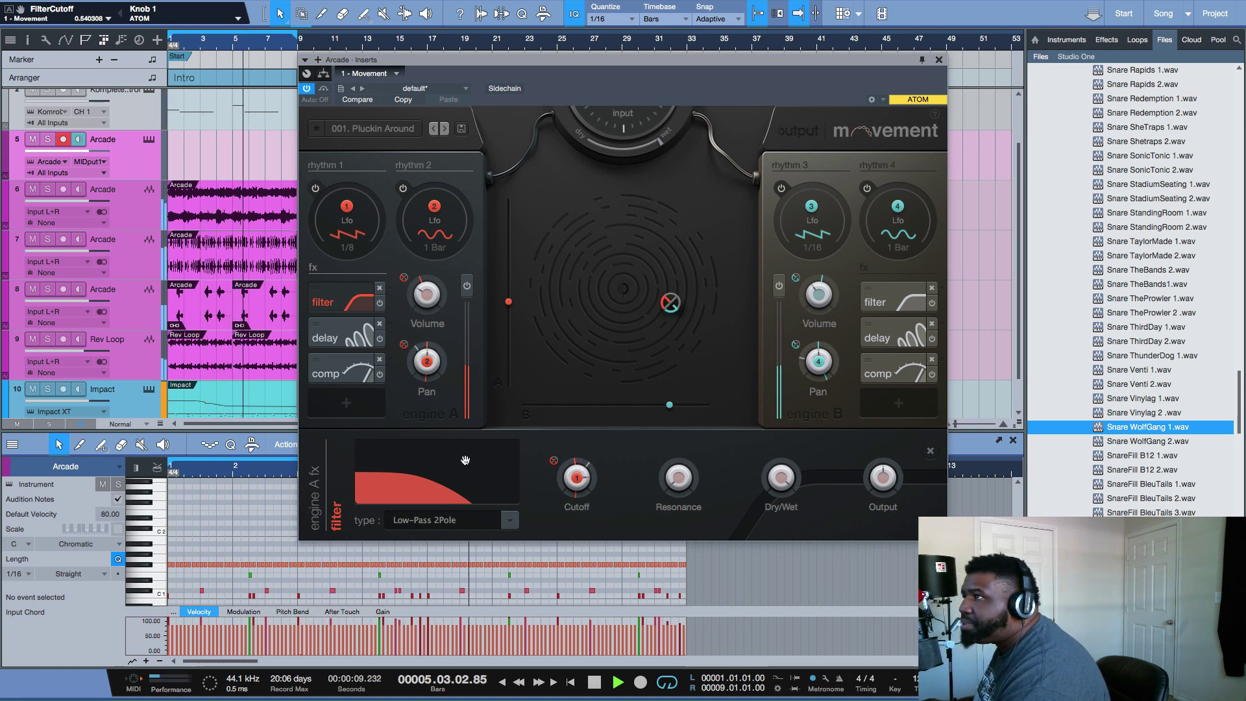
{"action": "key", "text": "space"}
- Open engine A's compressor and adjust its attack and makeup gain while playing
{"action": "left_click", "coordinate": [347, 376]}
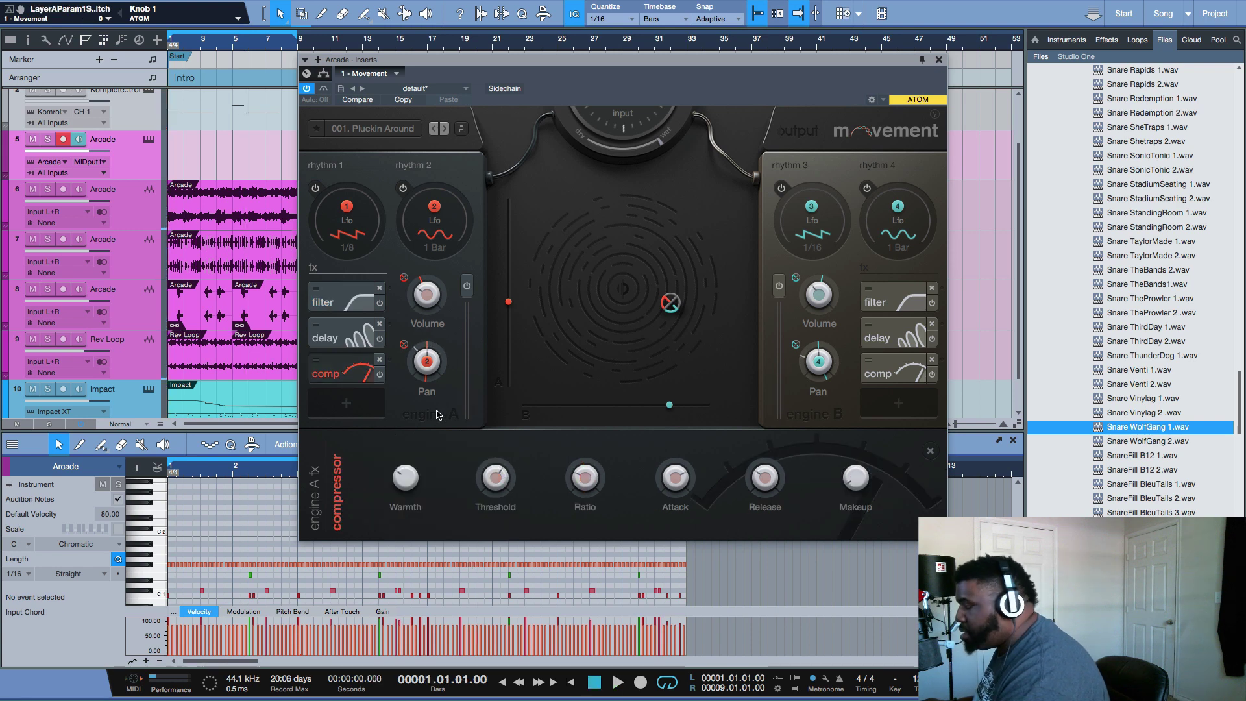
{"action": "key", "text": "space"}
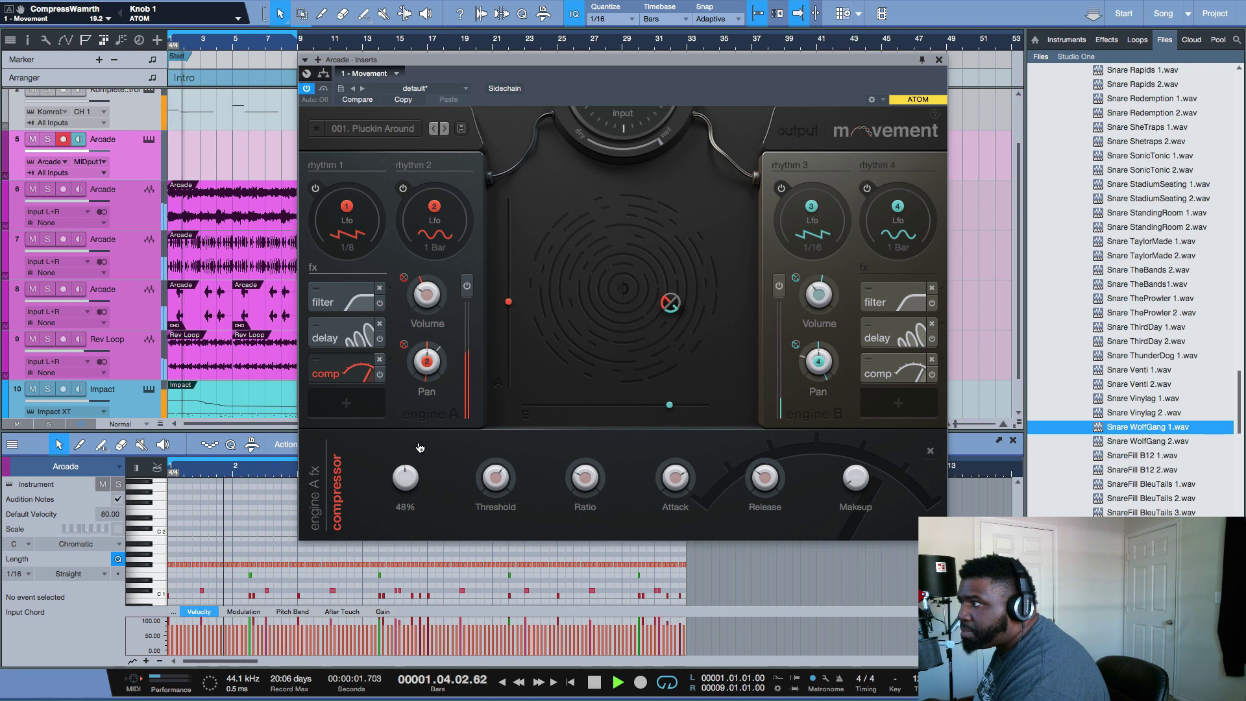
{"action": "left_click", "coordinate": [678, 478]}
{"action": "mouse_move", "coordinate": [747, 490]}
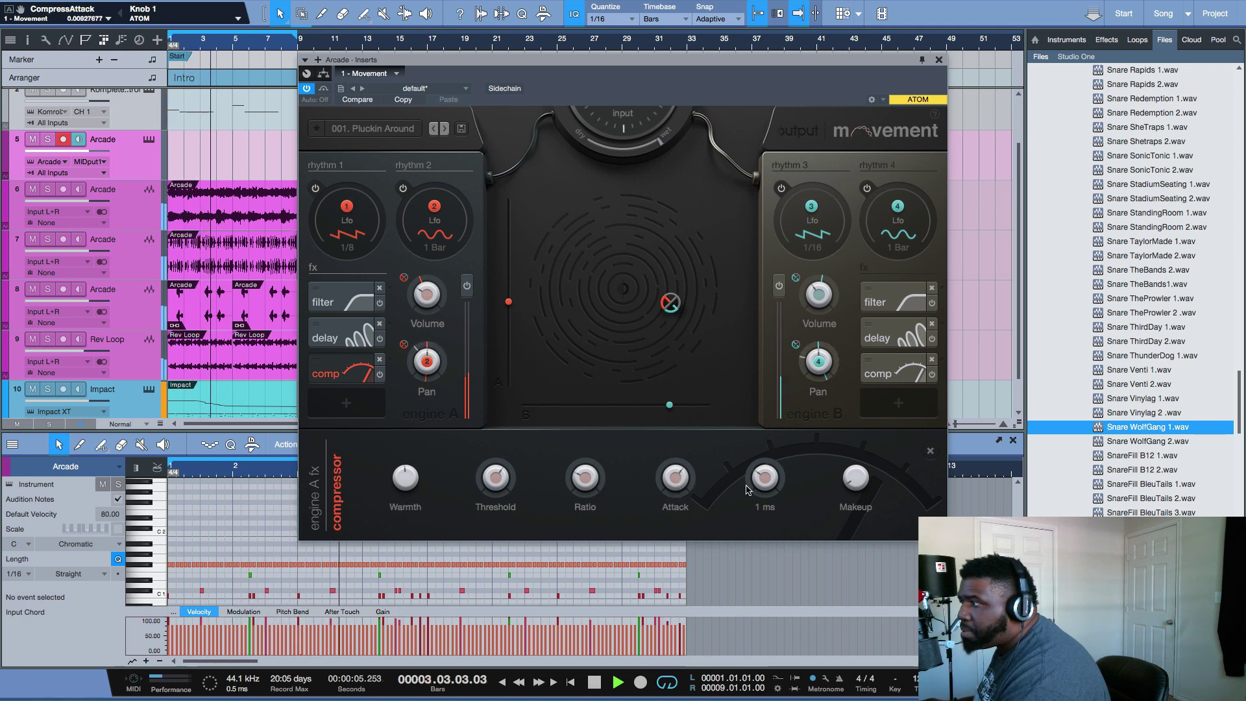
{"action": "left_click", "coordinate": [851, 473]}
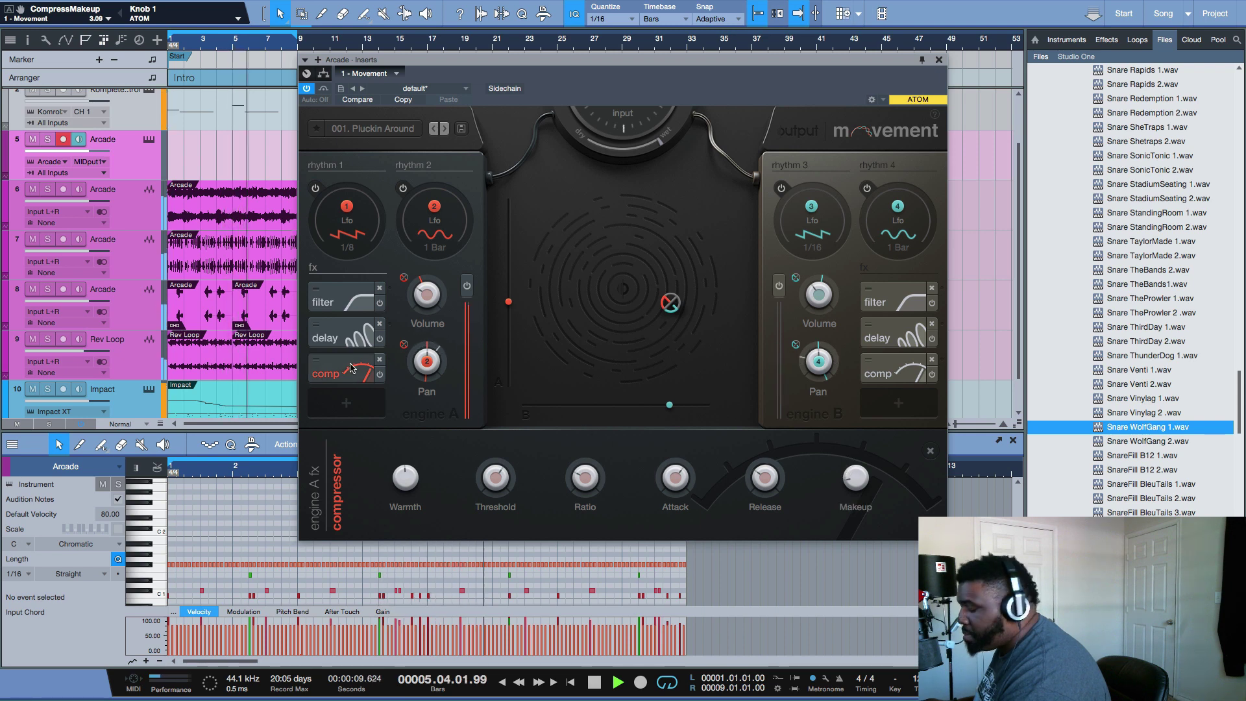
{"action": "key", "text": "space"}
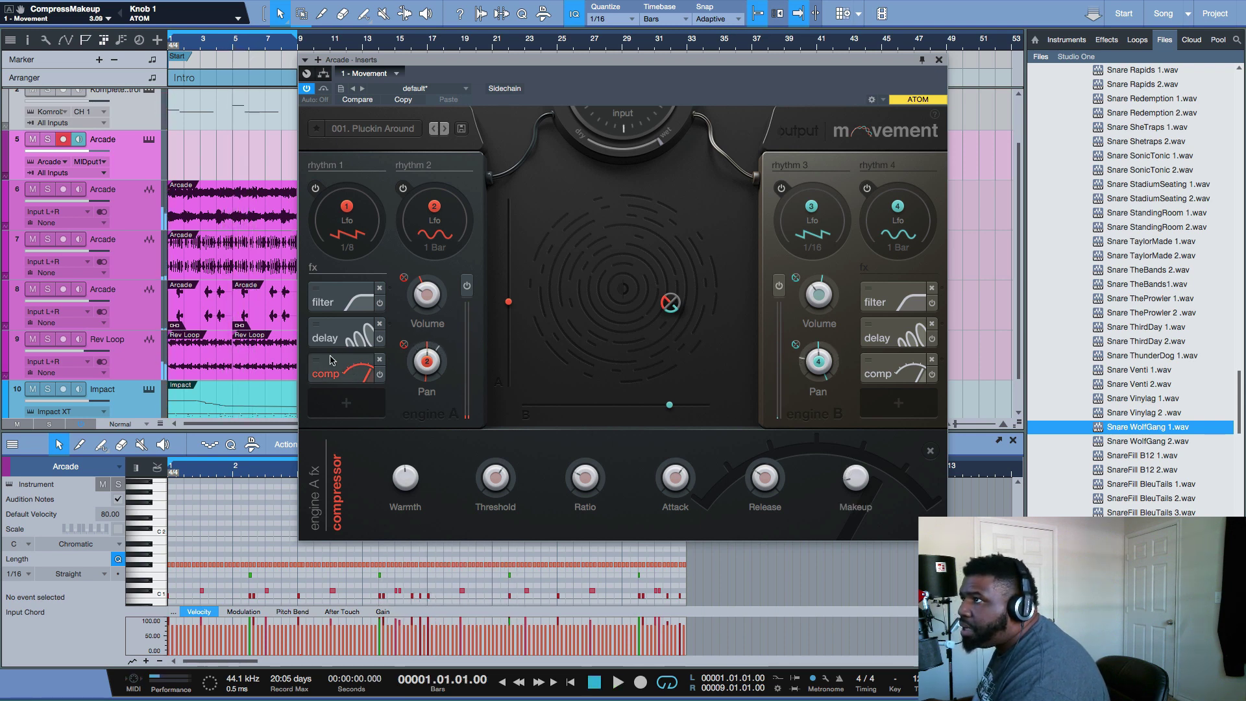
{"action": "left_click", "coordinate": [331, 337]}
- Raise engine A's delay dry/wet mix from 33% to about 57–61% during playback
{"action": "mouse_move", "coordinate": [561, 485]}
{"action": "key", "text": "space"}
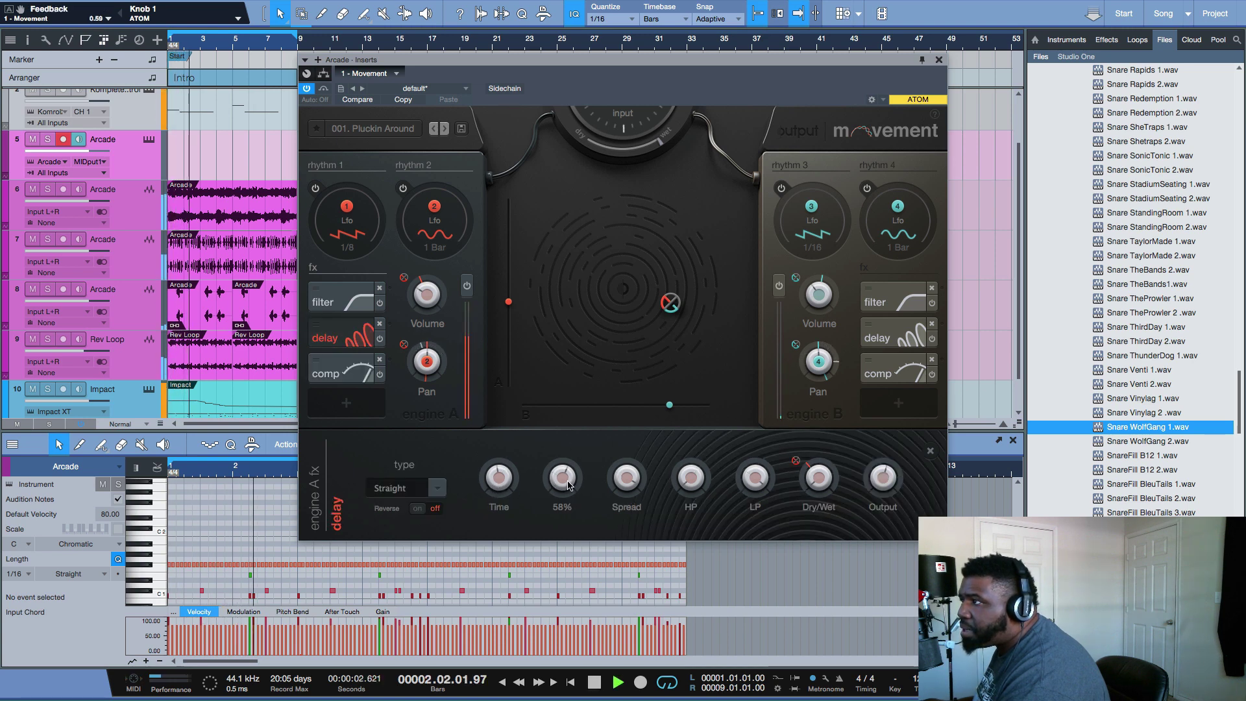
{"action": "mouse_move", "coordinate": [694, 483]}
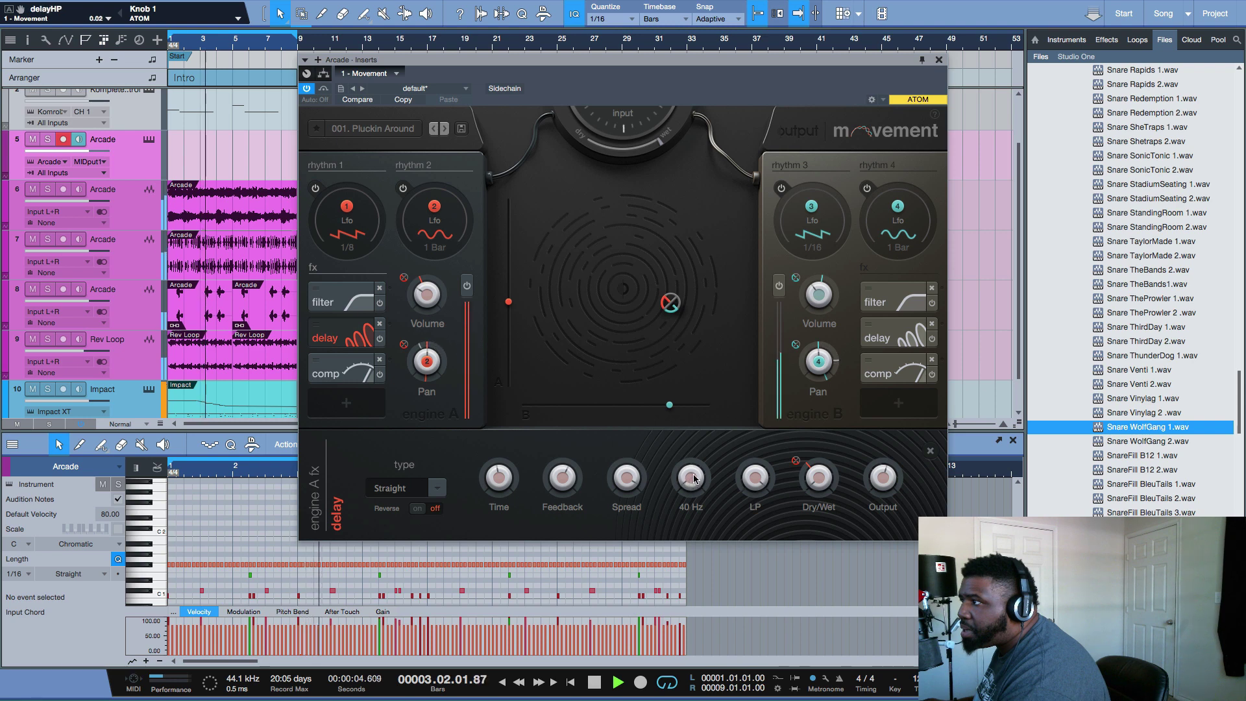
{"action": "mouse_move", "coordinate": [828, 481]}
{"action": "left_click_drag", "start_coordinate": [828, 481], "coordinate": [835, 441]}
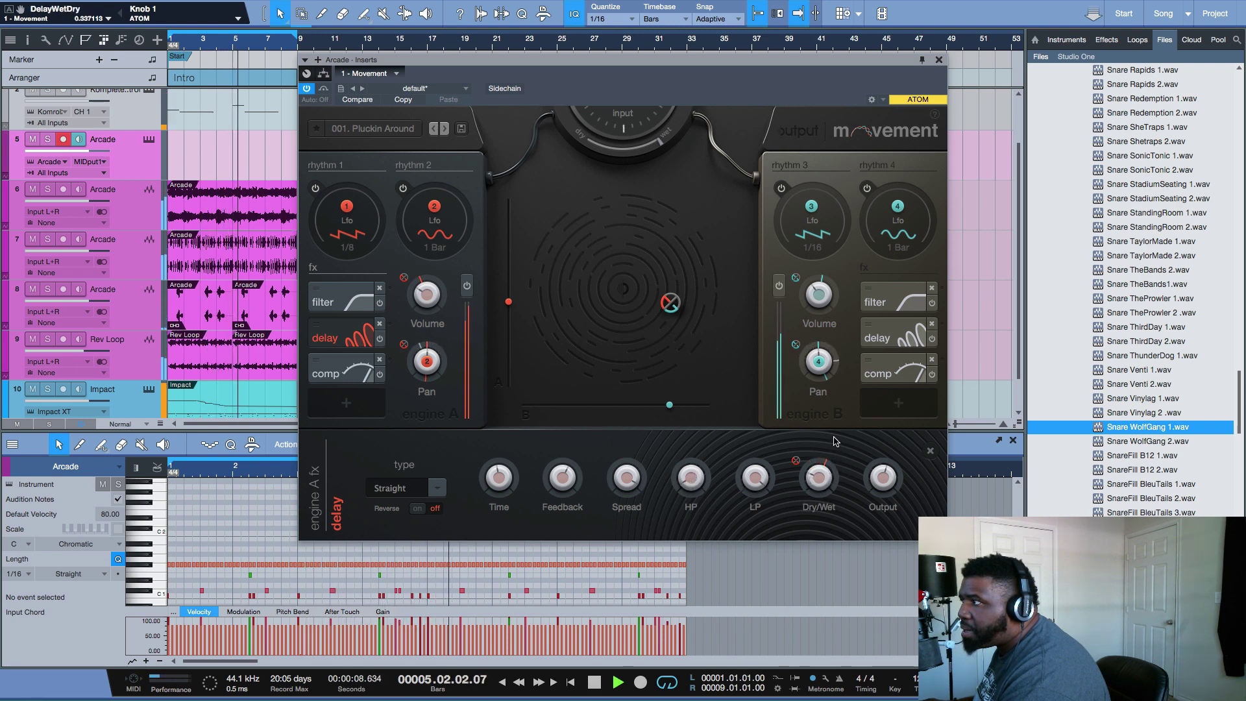
{"action": "mouse_move", "coordinate": [879, 477]}
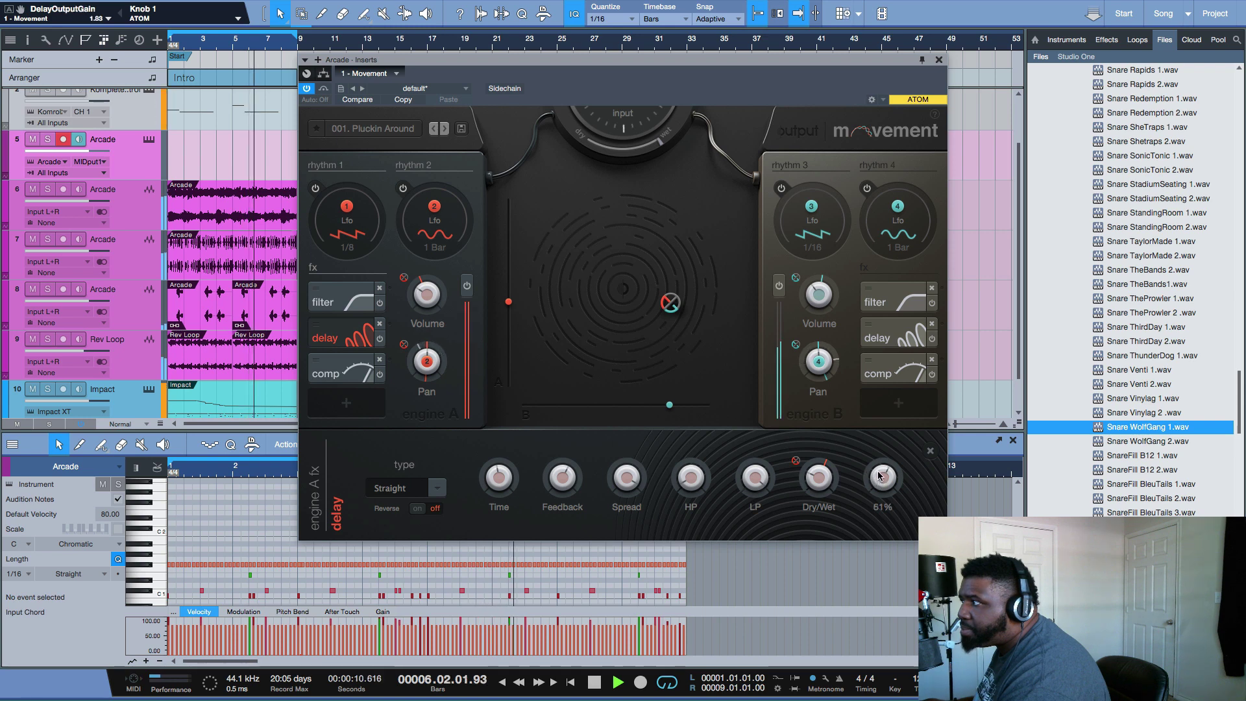
{"action": "mouse_move", "coordinate": [825, 478]}
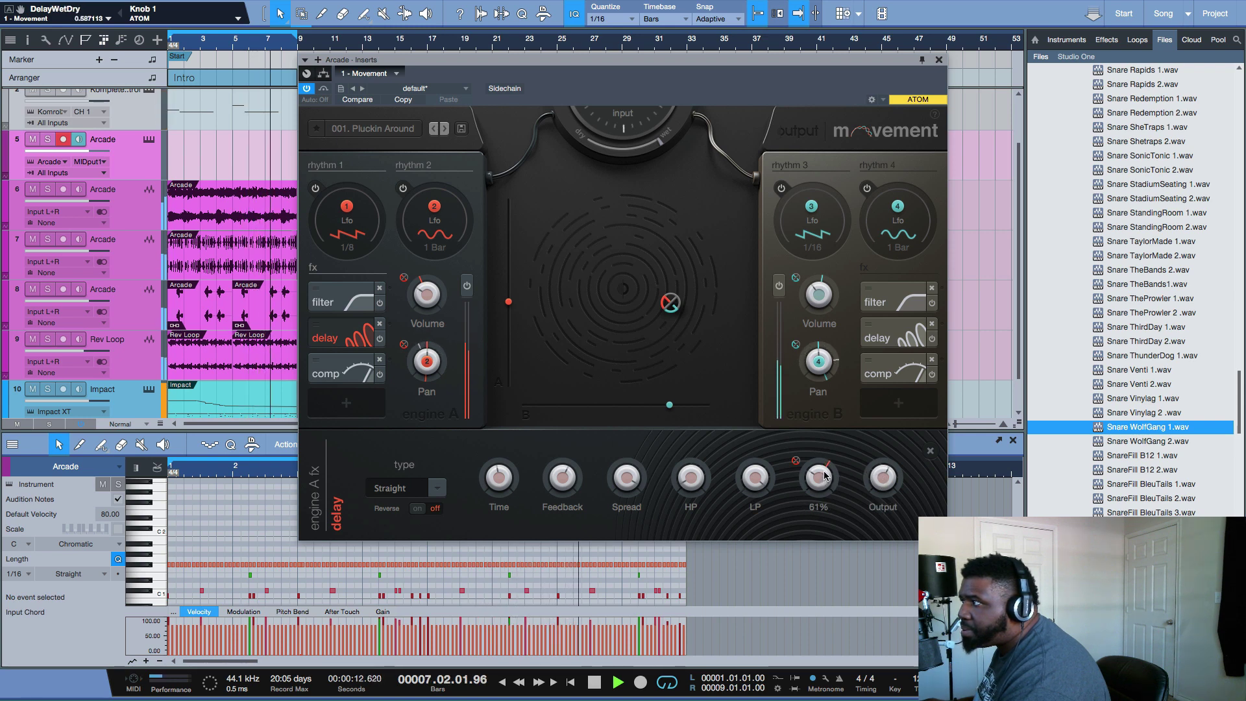
{"action": "key", "text": "space"}
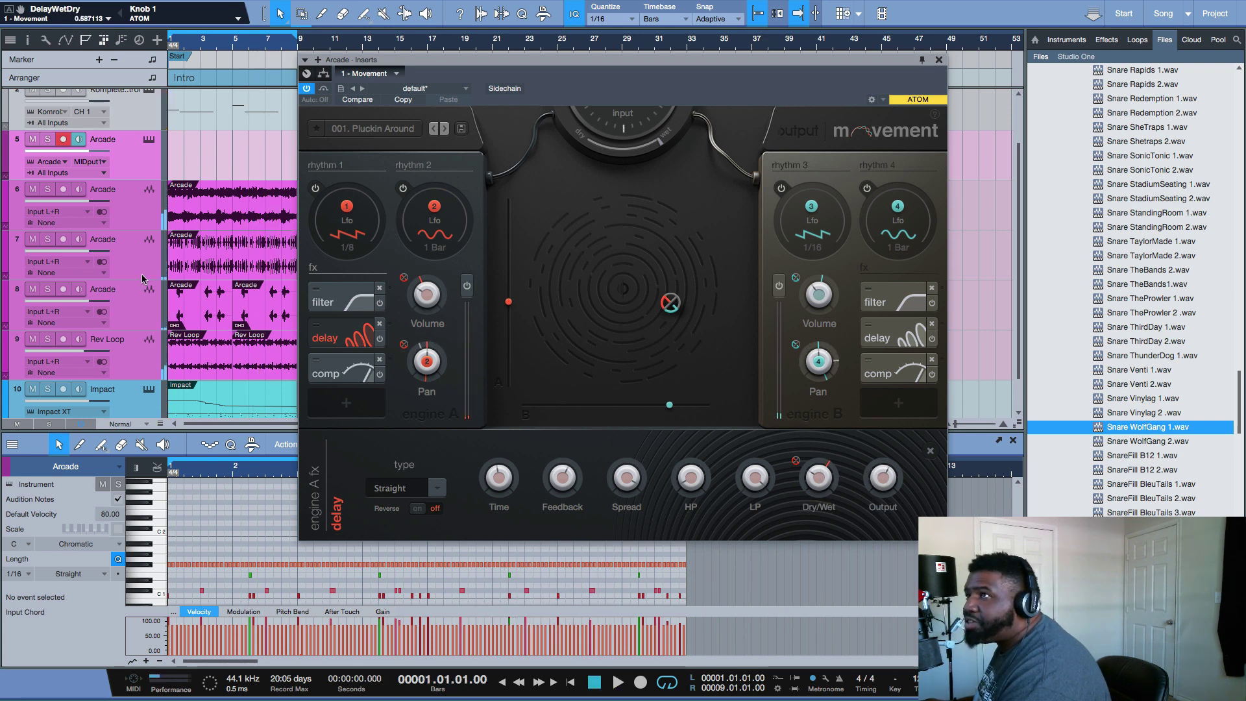
- Solo track 6 (Arcade) and play it back briefly on its own, then stop
{"action": "left_click", "coordinate": [48, 190]}
{"action": "key", "text": "space"}
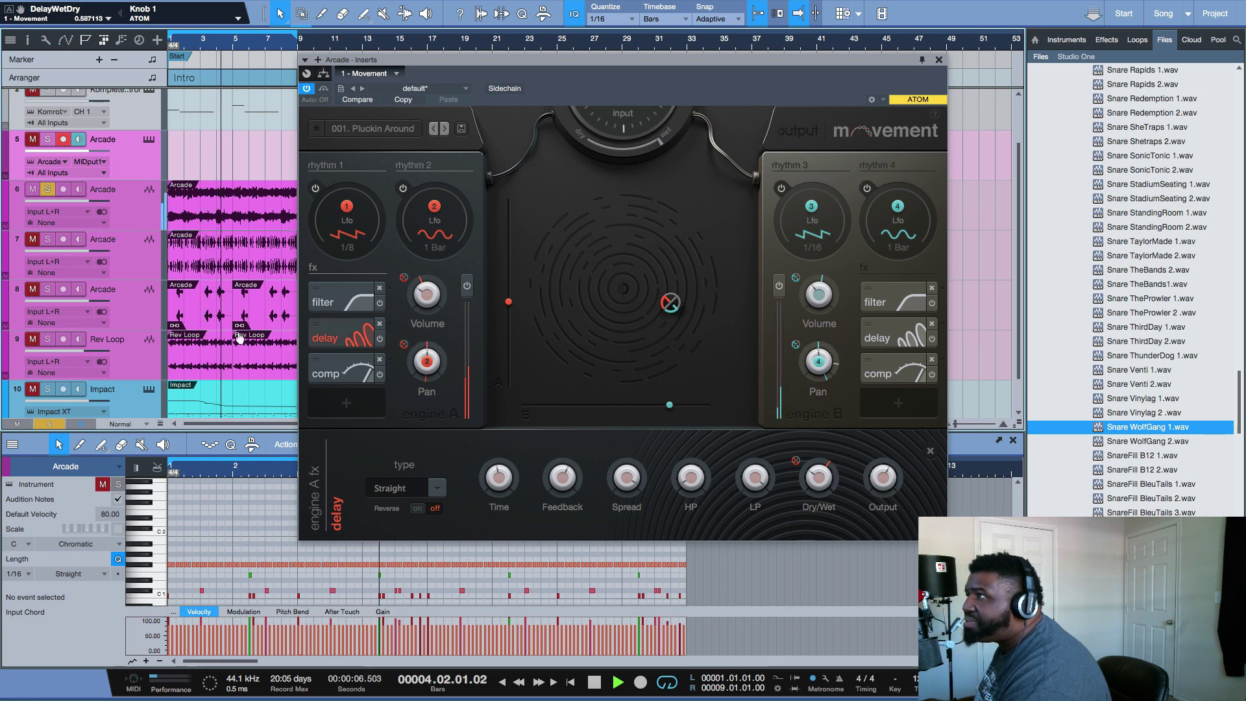
{"action": "key", "text": "space"}
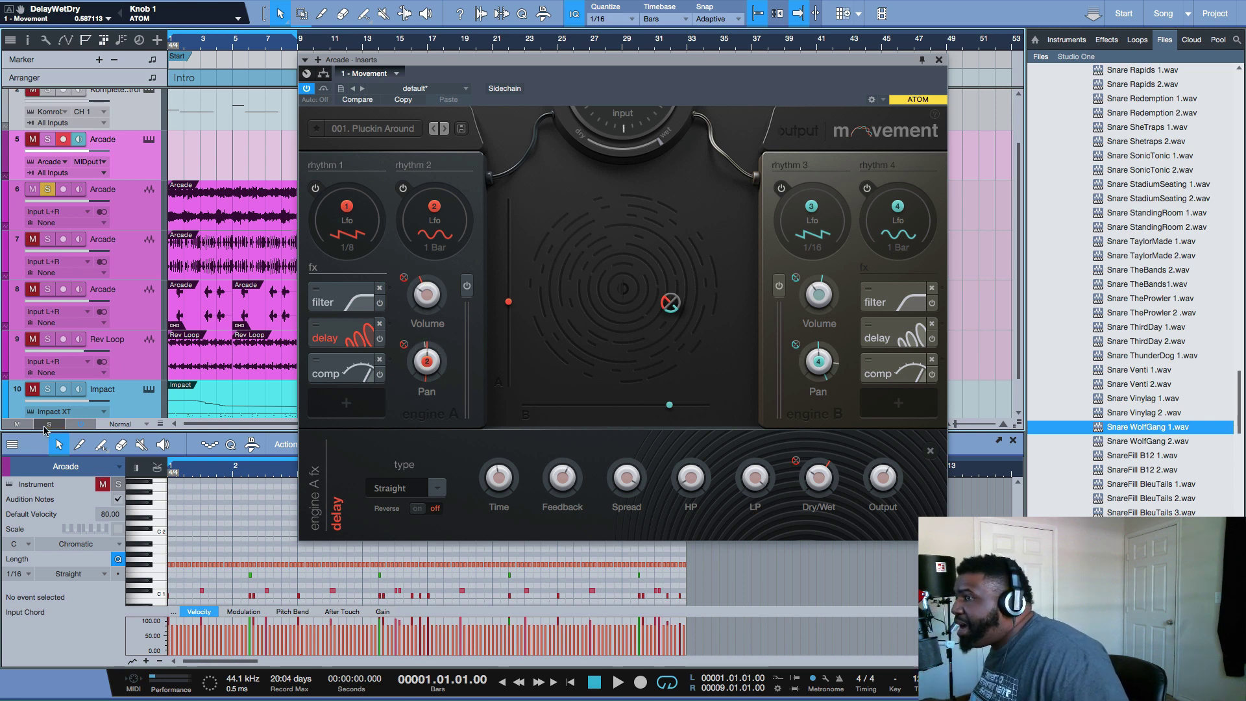
- Clear Arcade's solo with the global Solo indicator in the track list footer
{"action": "left_click", "coordinate": [49, 424]}
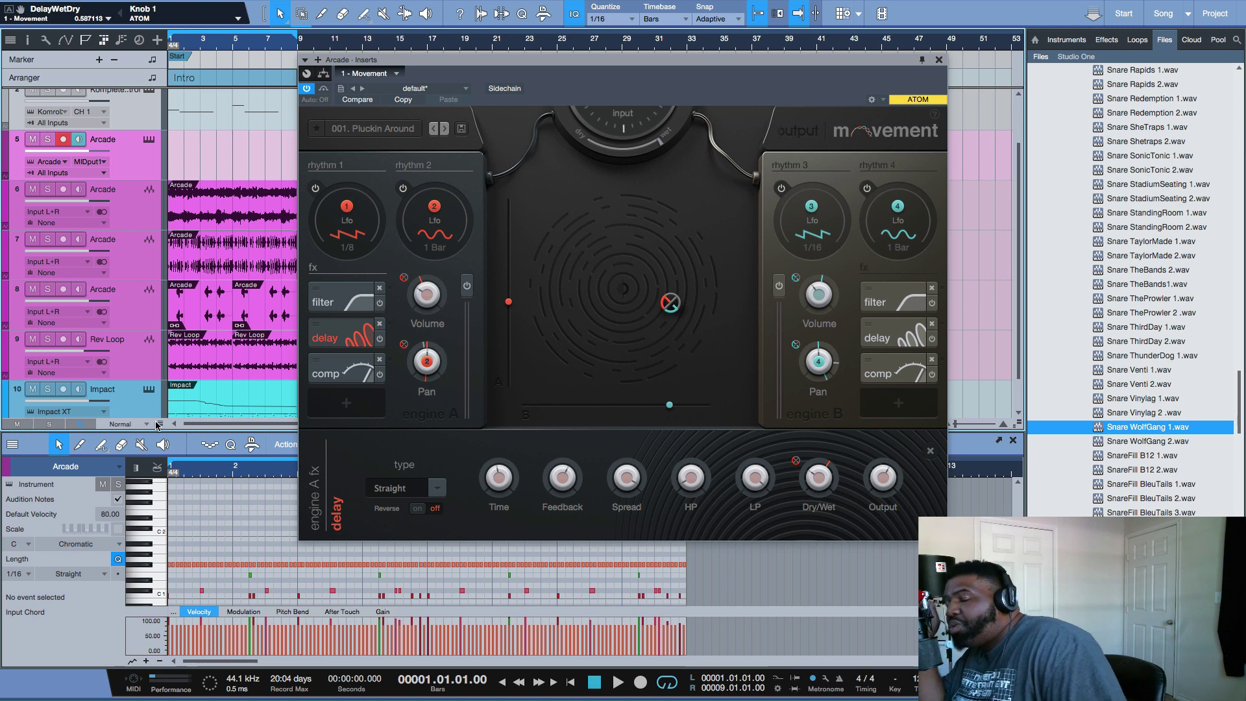